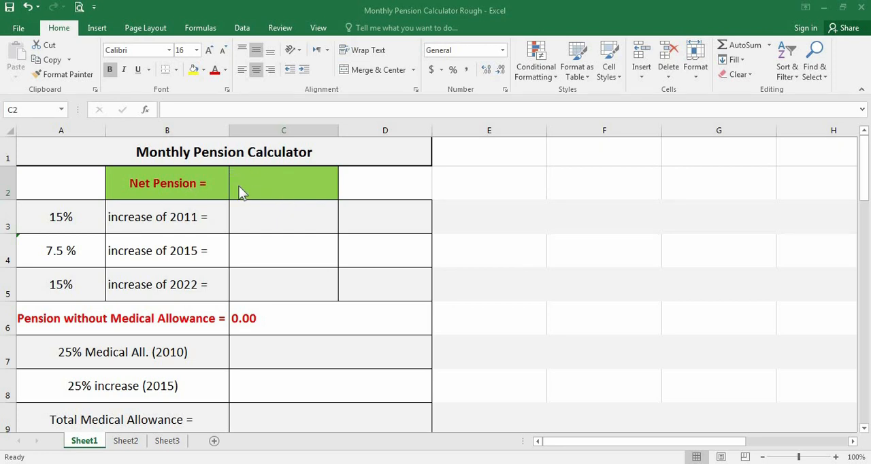
Enter a net pension of 65000 in cell C2.
left_click(280, 179)
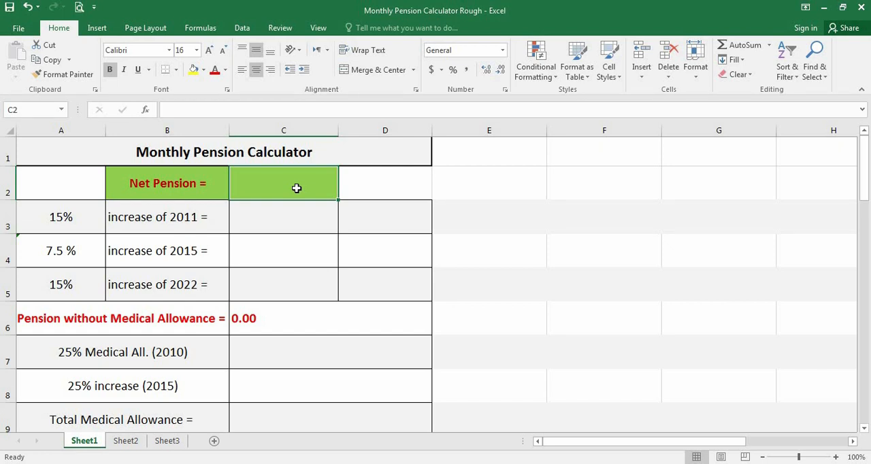
type("65")
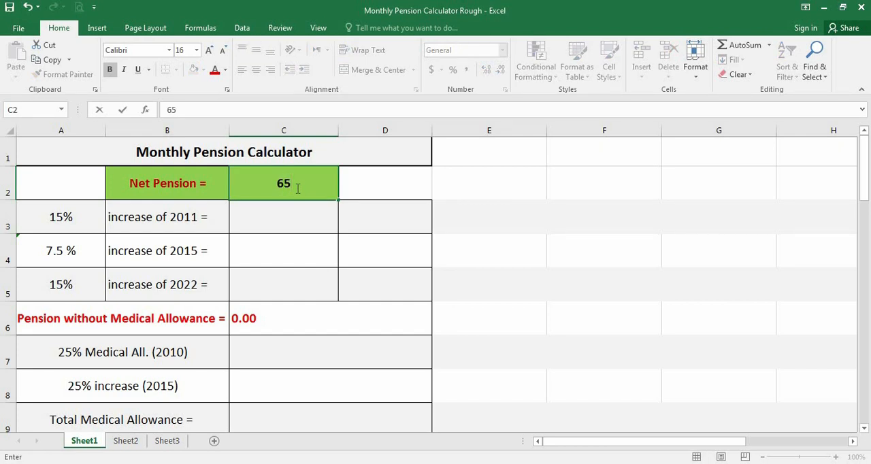
type("000")
key("Return")
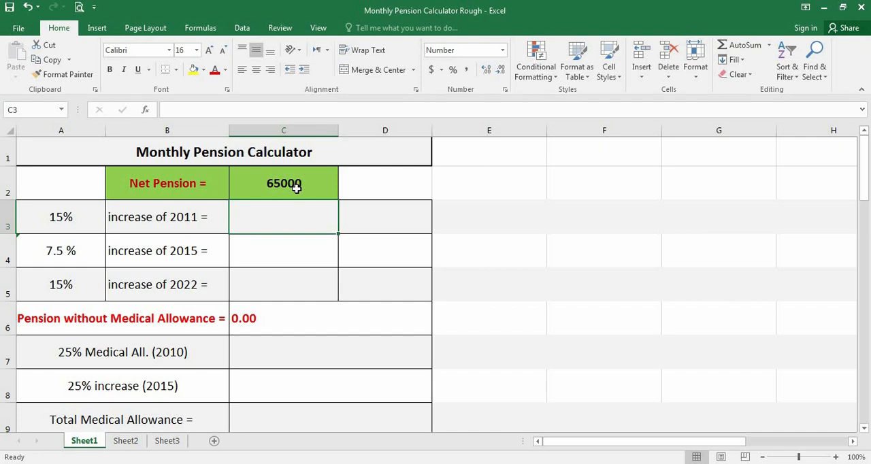
Examine the percentages and year labels of the three pension increases in A3:B5.
left_click(45, 231)
left_click(129, 222)
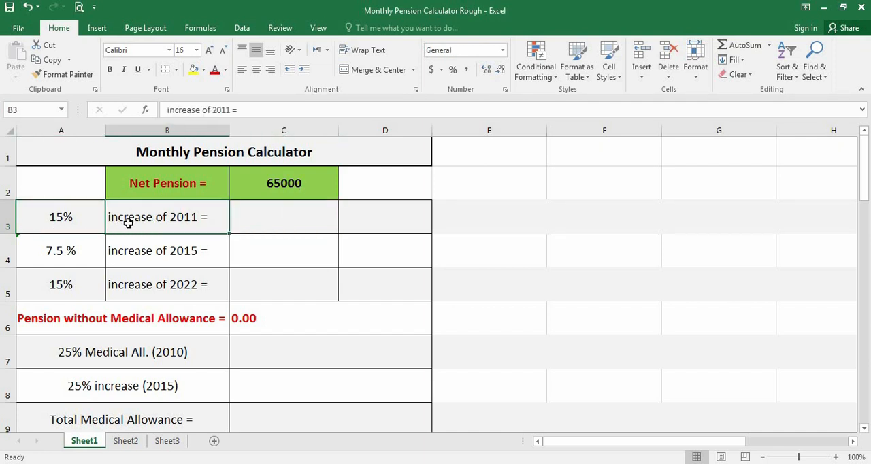
left_click(93, 254)
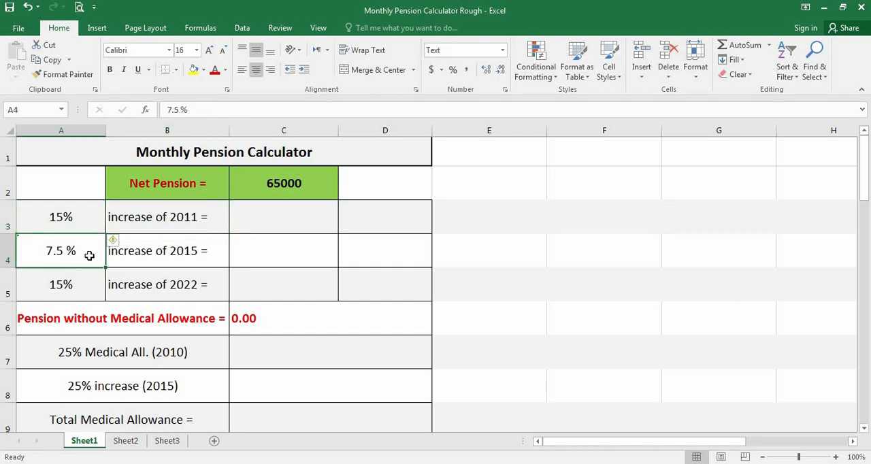
left_click(148, 253)
left_click(85, 289)
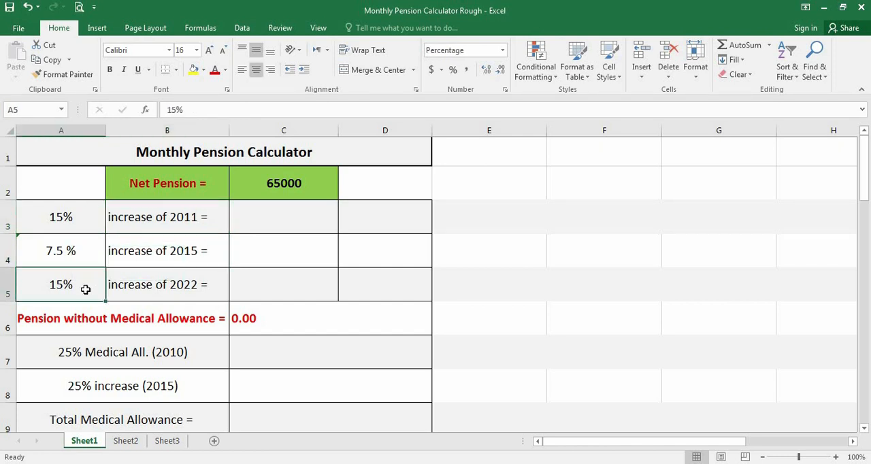
left_click(132, 288)
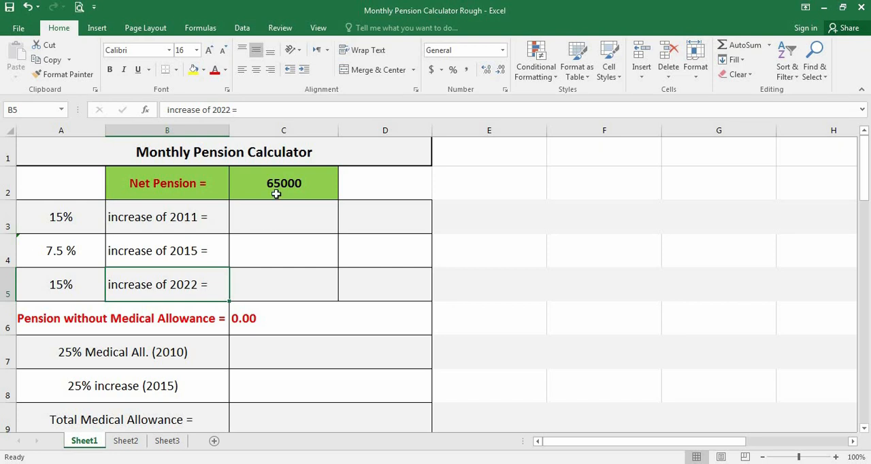
Enter the formula =C2*15/1000 in C3 for the 2011 increase.
left_click(279, 220)
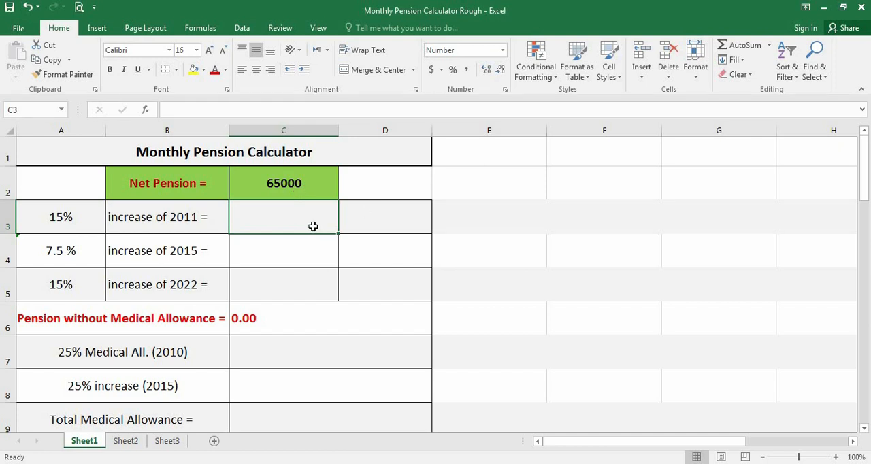
type("=")
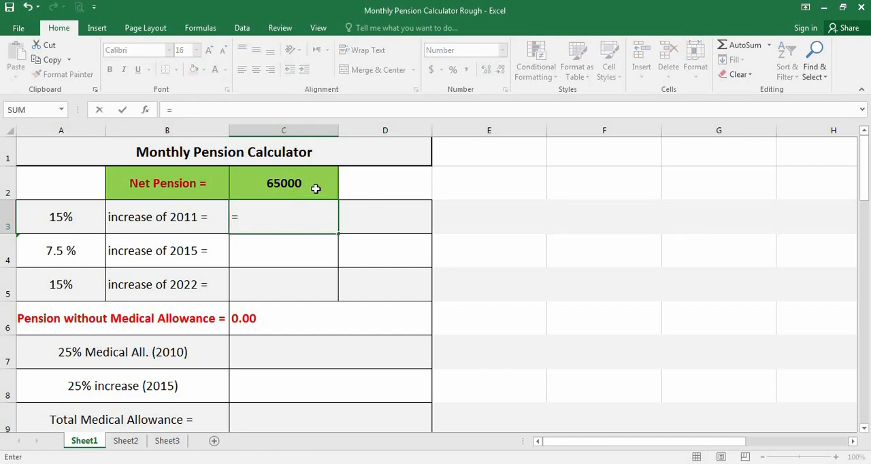
left_click(316, 189)
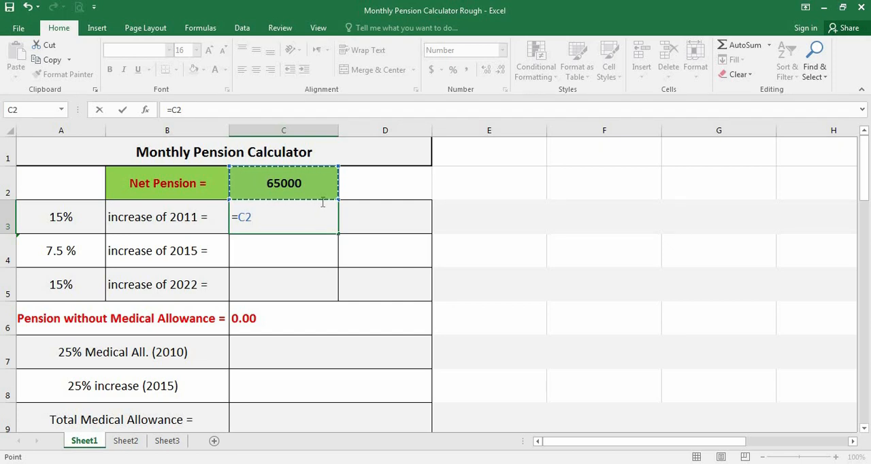
type("*15")
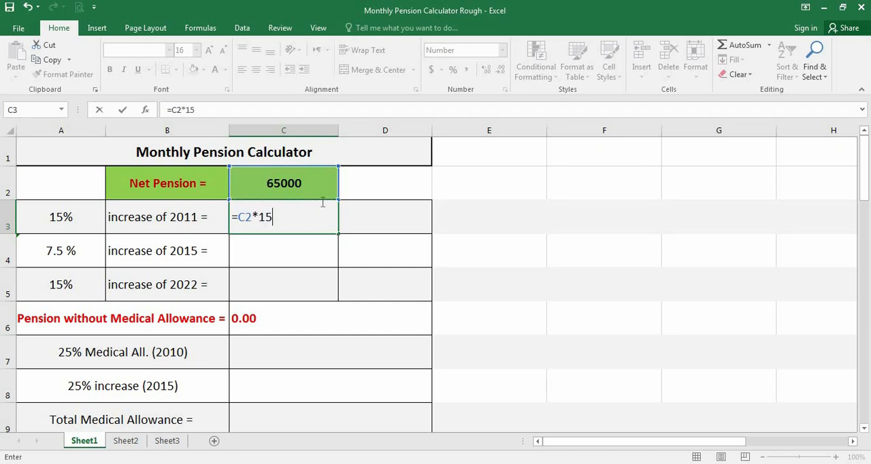
type("/1000")
key("Return")
Correct the divisor in the 2011 increase formula so that C3 contains =C2*15/100.
left_click(321, 204)
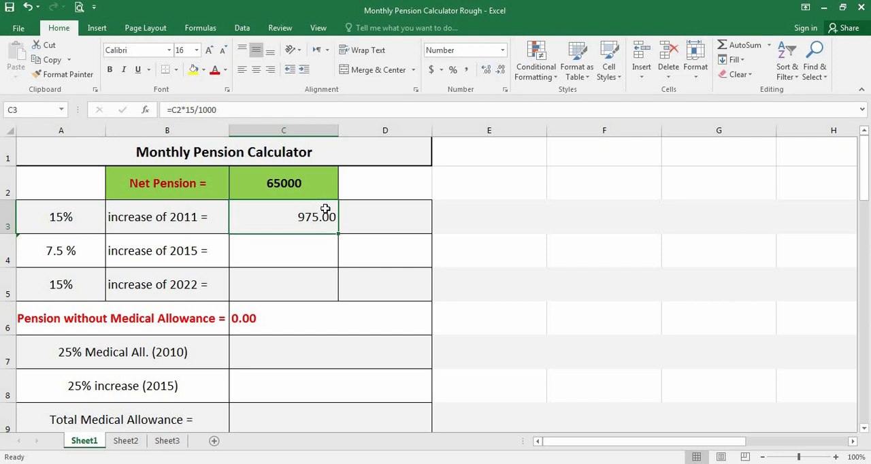
double_click(326, 210)
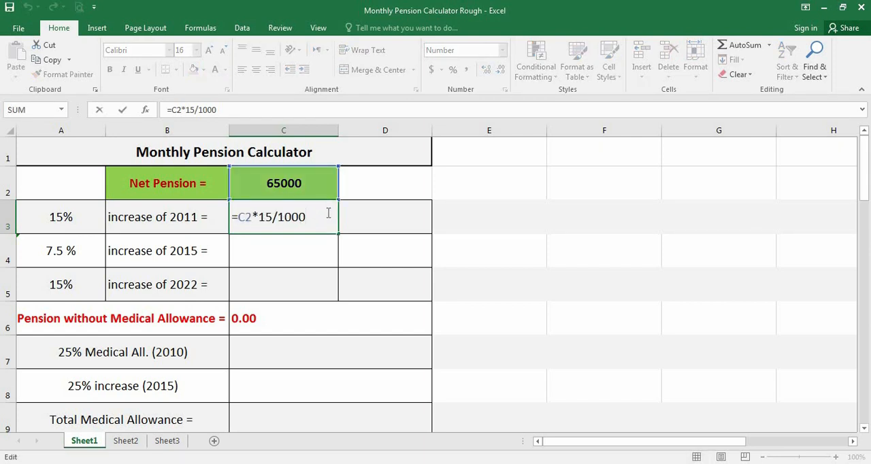
key("BackSpace")
key("Return")
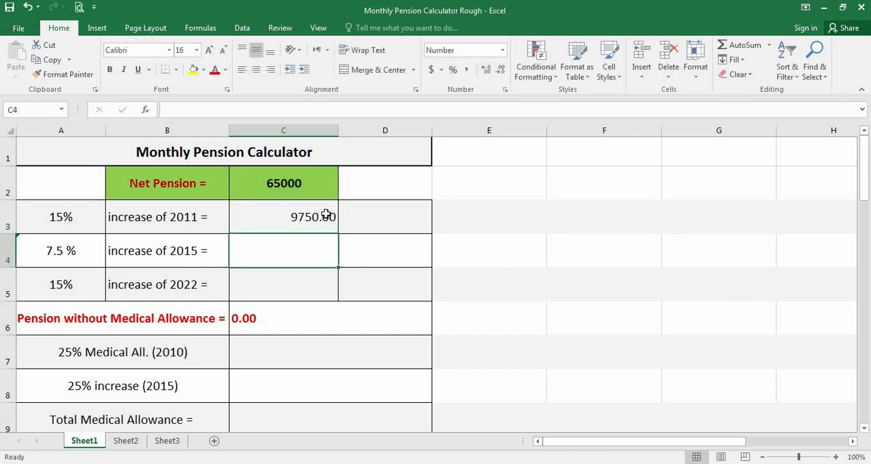
left_click(313, 217)
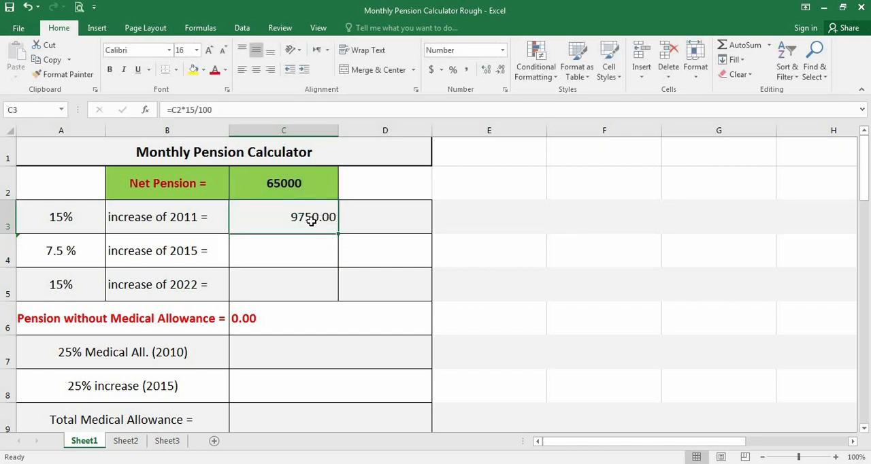
Add the net pension and the 2011 increase in D3 with the formula =C2+C3.
left_click(364, 221)
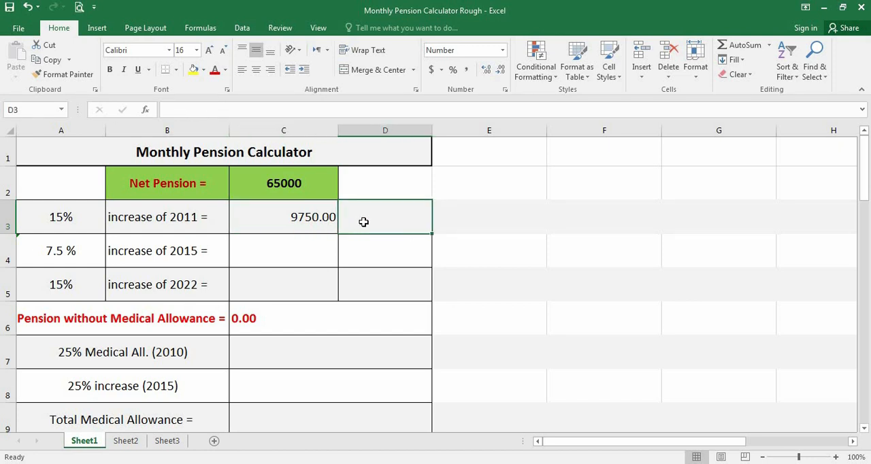
type("=")
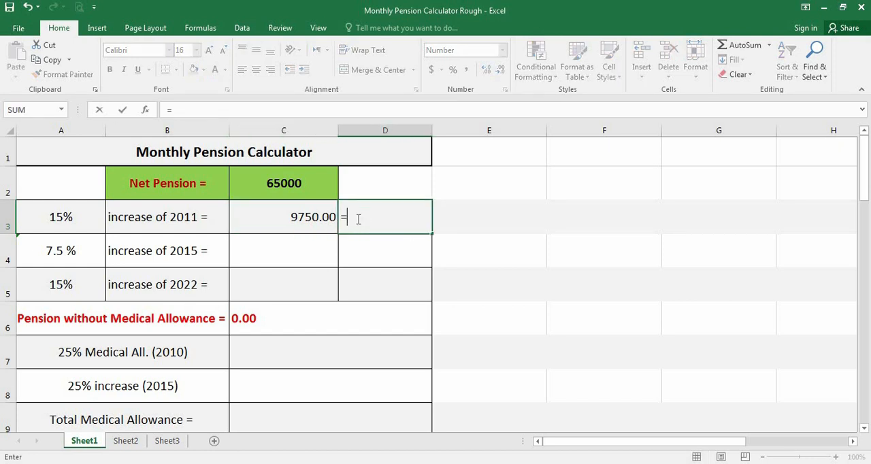
left_click(302, 184)
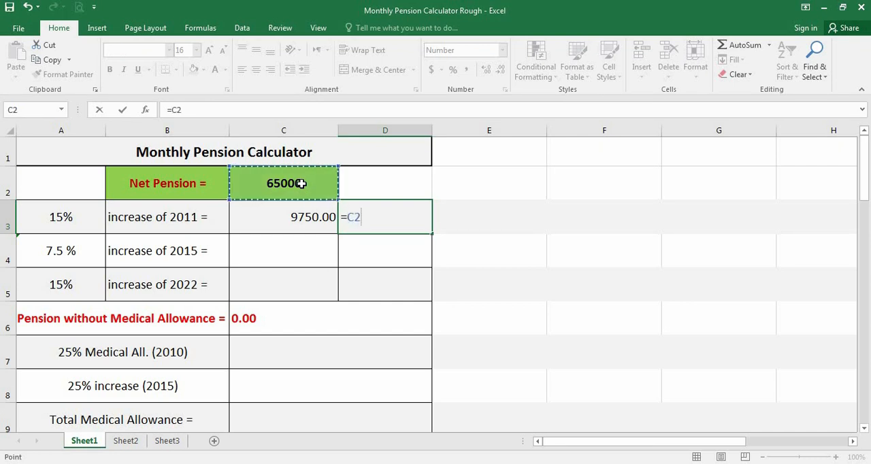
type("+")
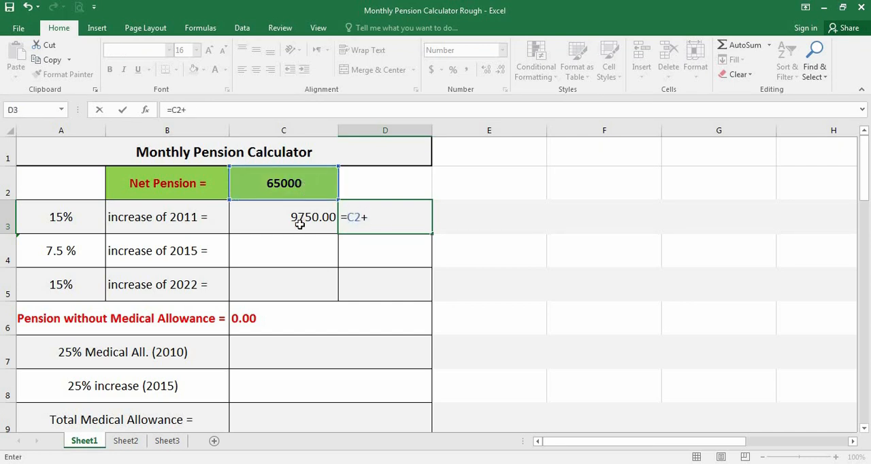
left_click(301, 218)
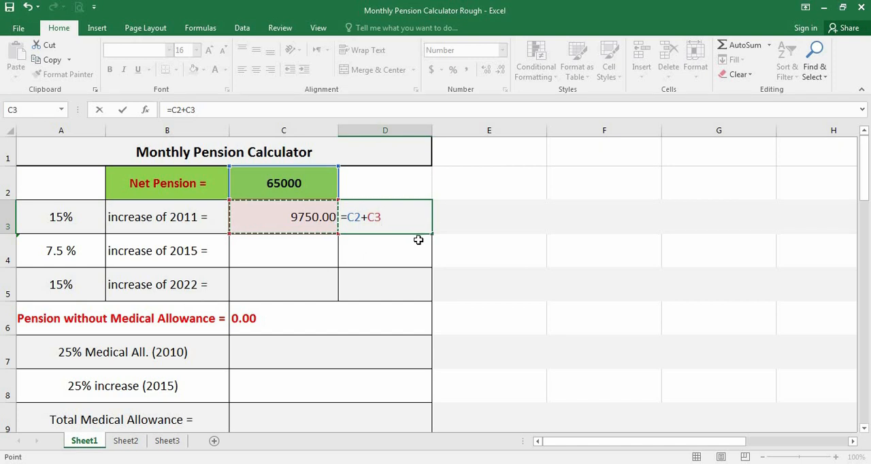
key("Return")
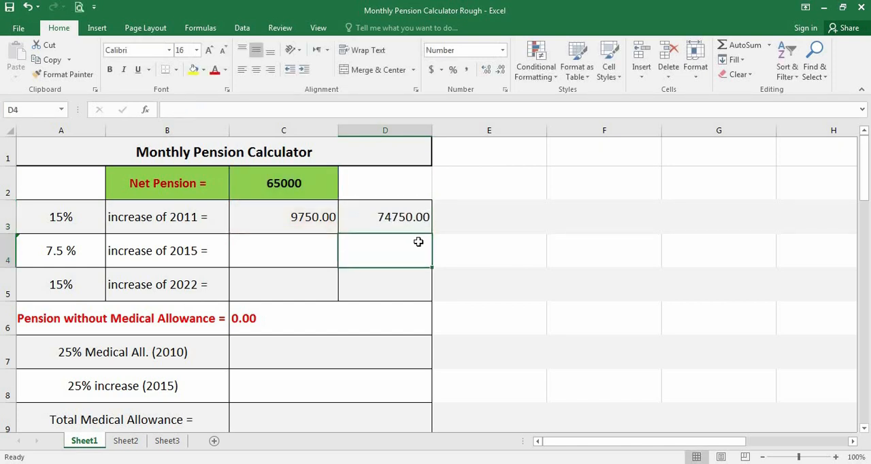
Calculate the 7.5% increase of 2015 in C4 with the formula =D3*7.5/100.
key("Left")
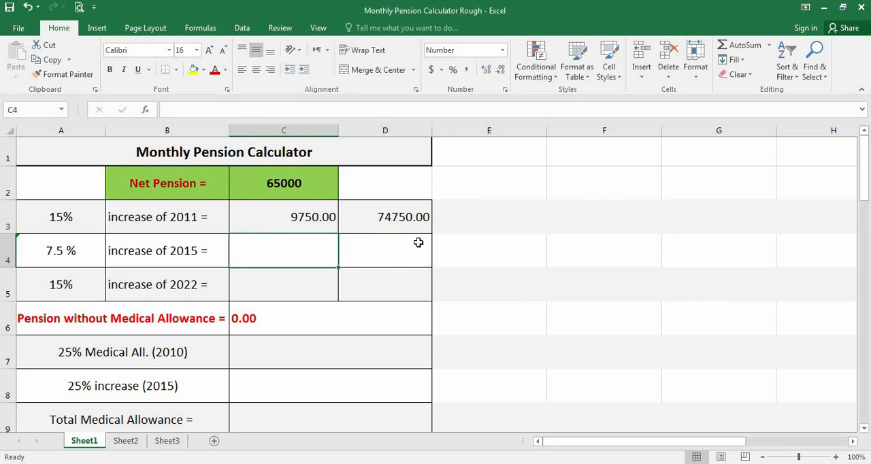
left_click(378, 217)
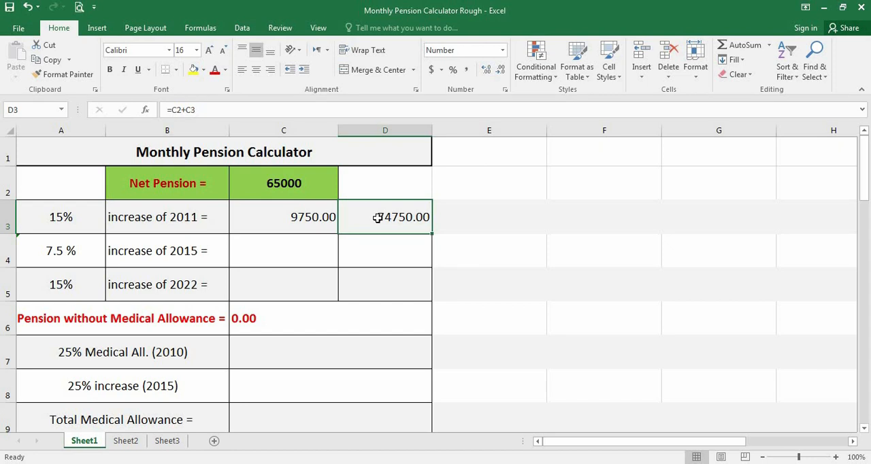
left_click(316, 250)
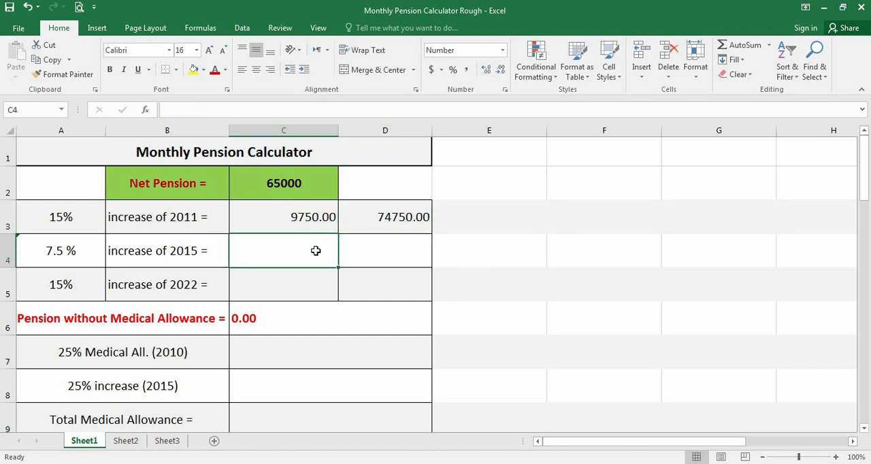
type("=")
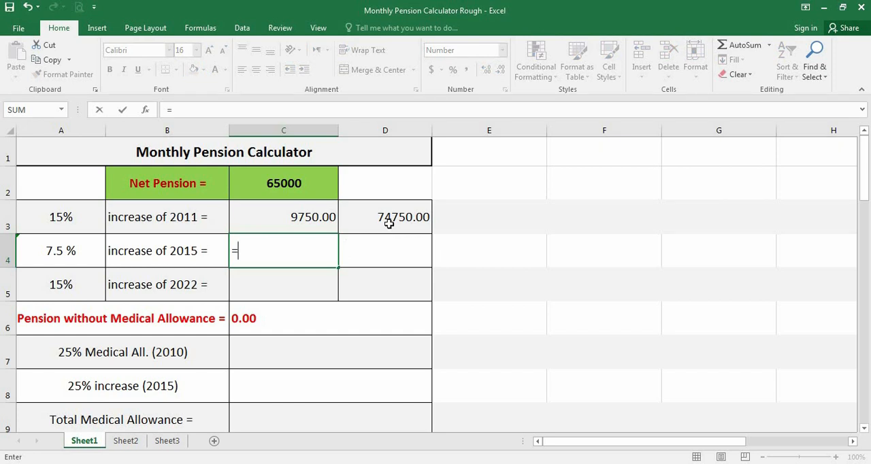
left_click(388, 225)
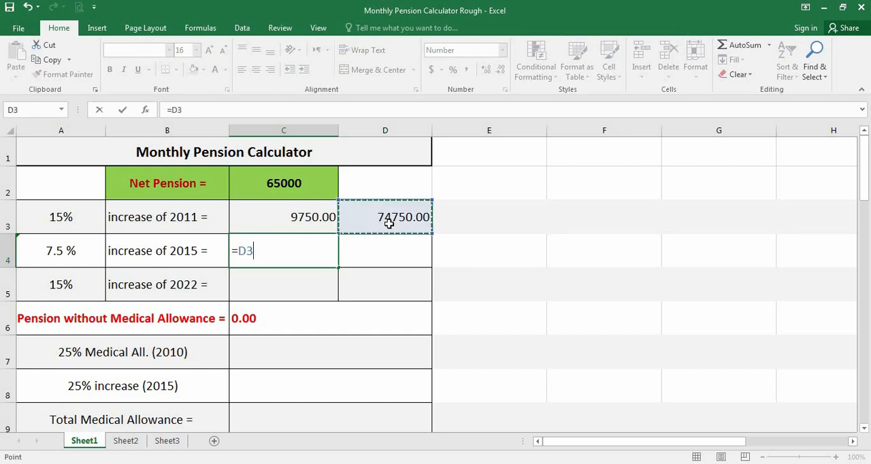
type("*7.")
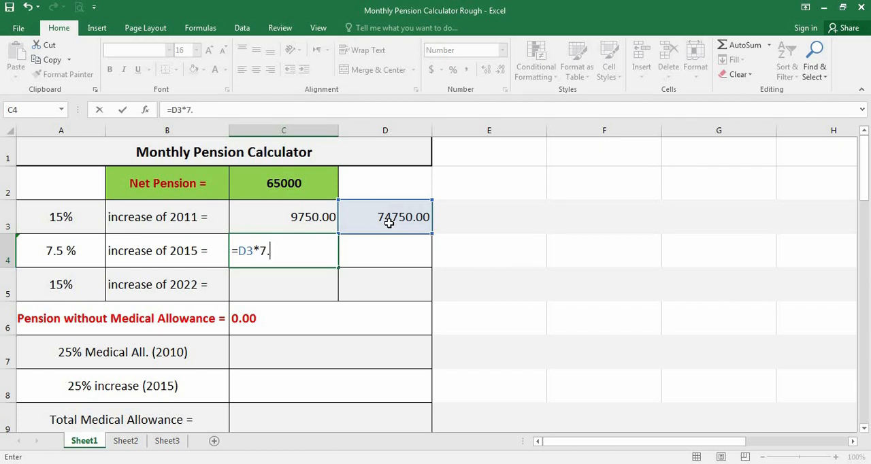
type("5/100")
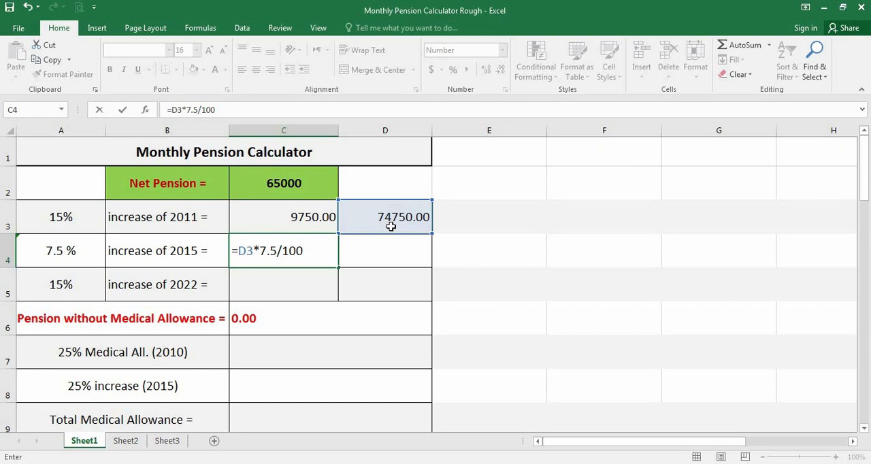
key("Return")
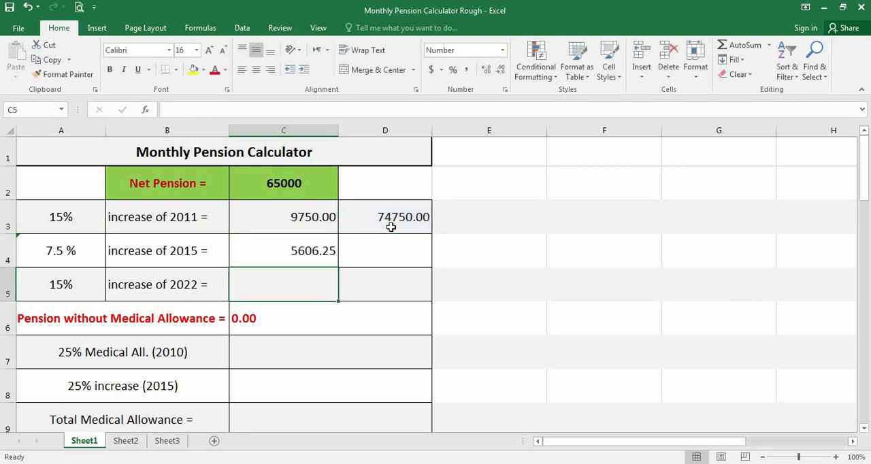
left_click(312, 255)
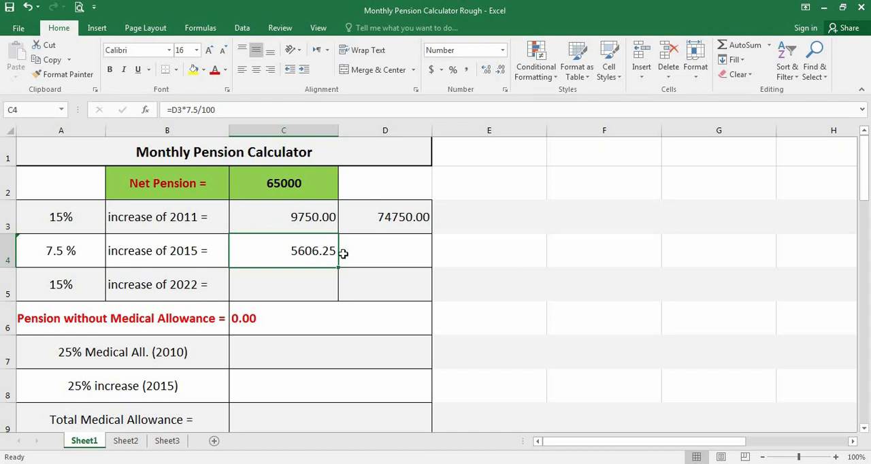
Add the previous running total and the 2015 increase in D4 with the formula =D3+C4.
left_click(370, 223)
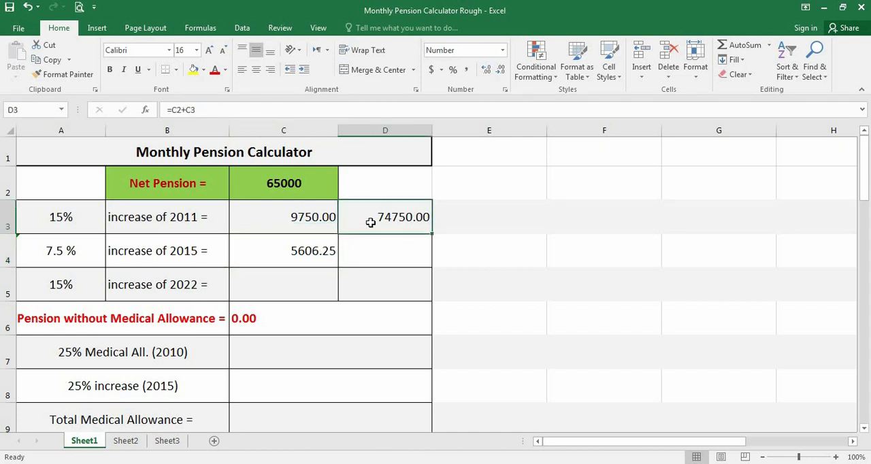
left_click(370, 256)
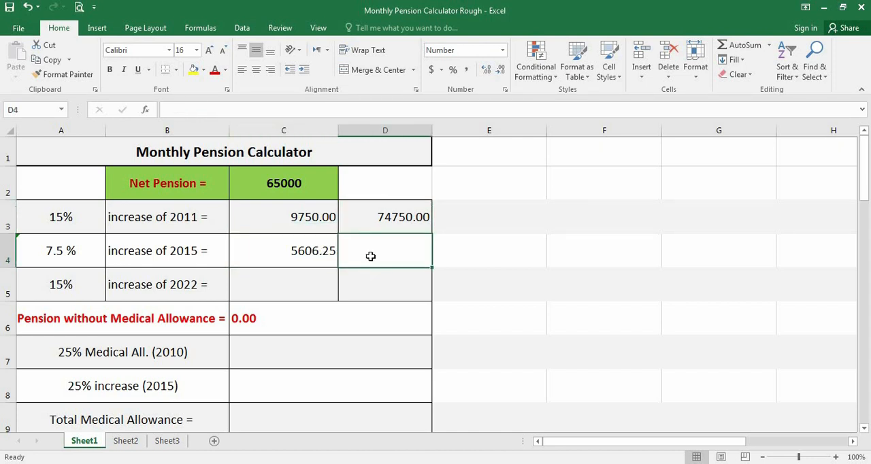
type("=")
left_click(382, 217)
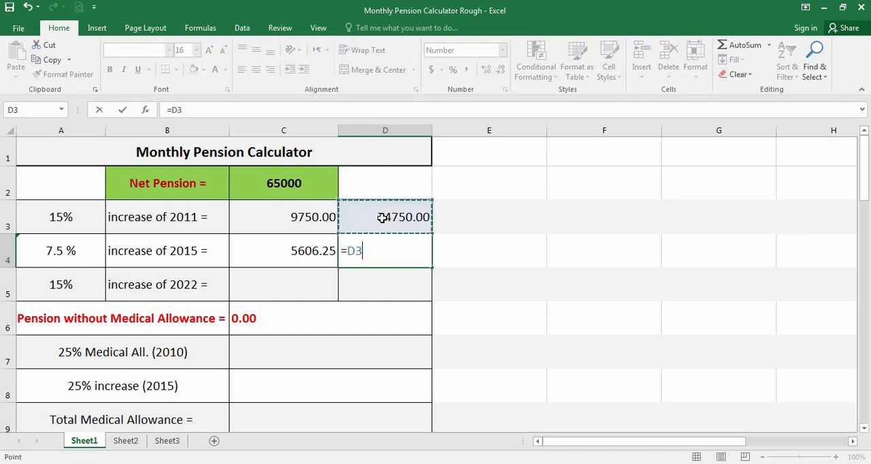
type("+")
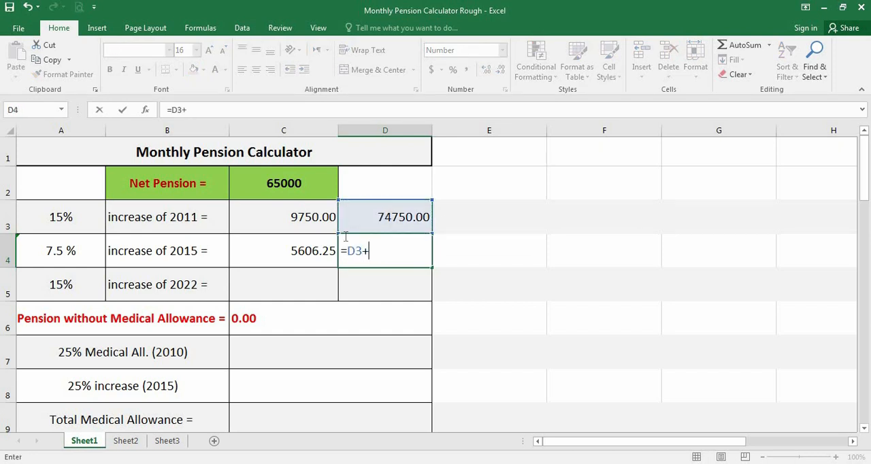
left_click(288, 256)
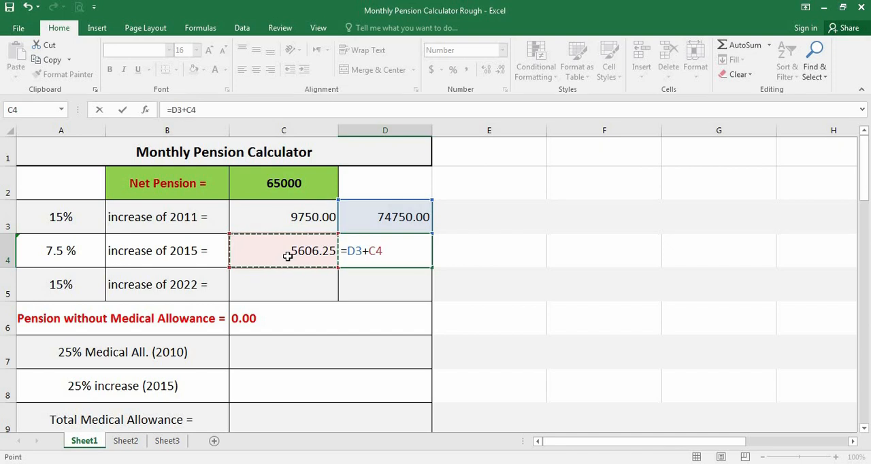
key("Return")
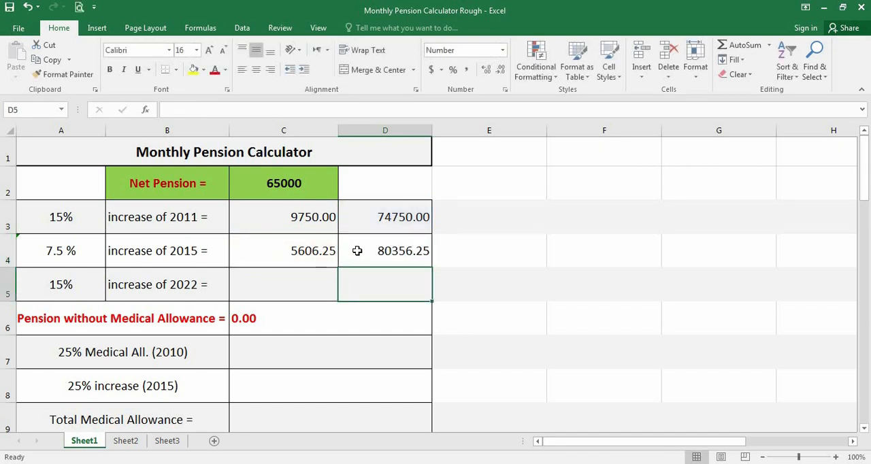
Calculate the 15% increase of 2022 in C5 with the formula =D4*15/100.
left_click(357, 250)
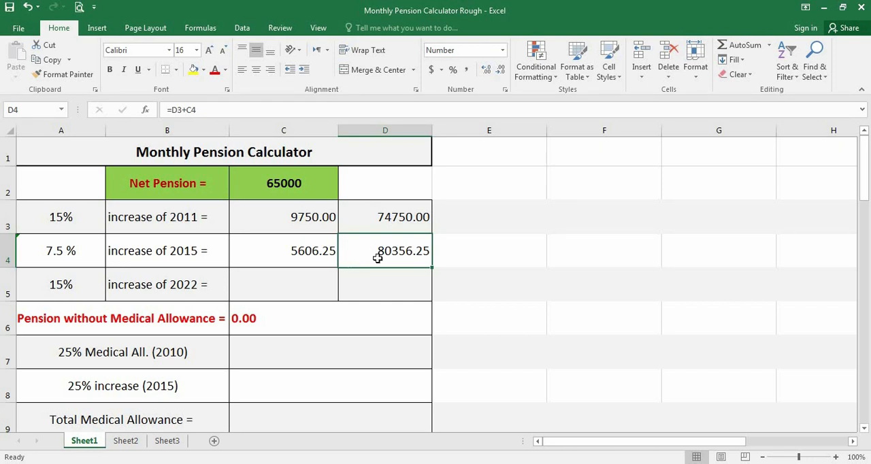
left_click(291, 289)
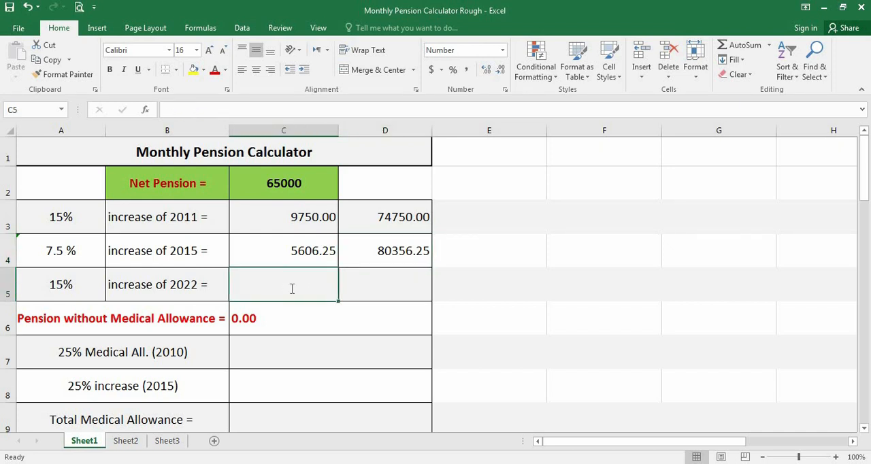
type("=")
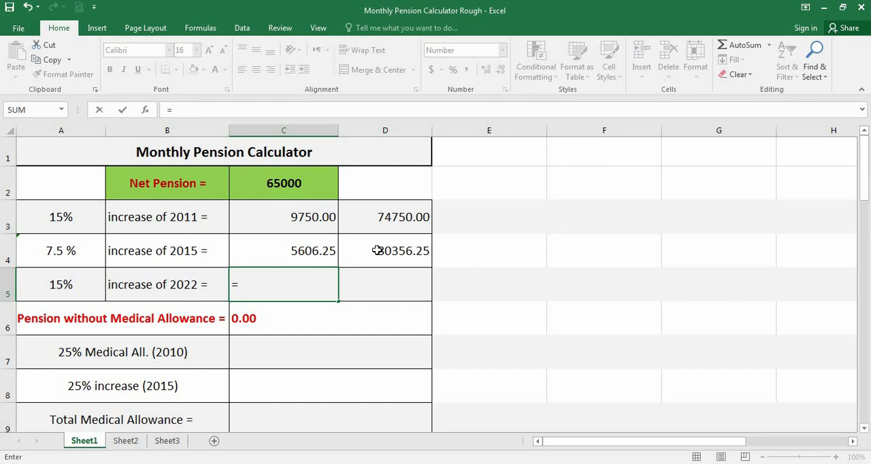
left_click(377, 250)
type("*1")
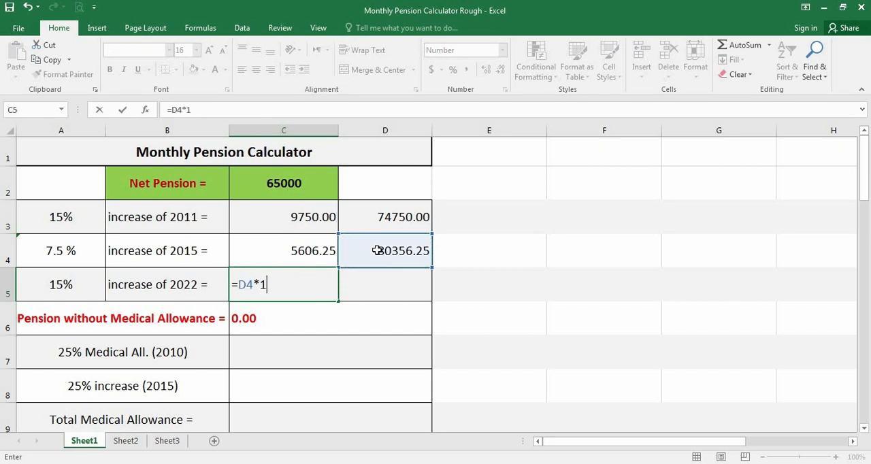
type("5/100")
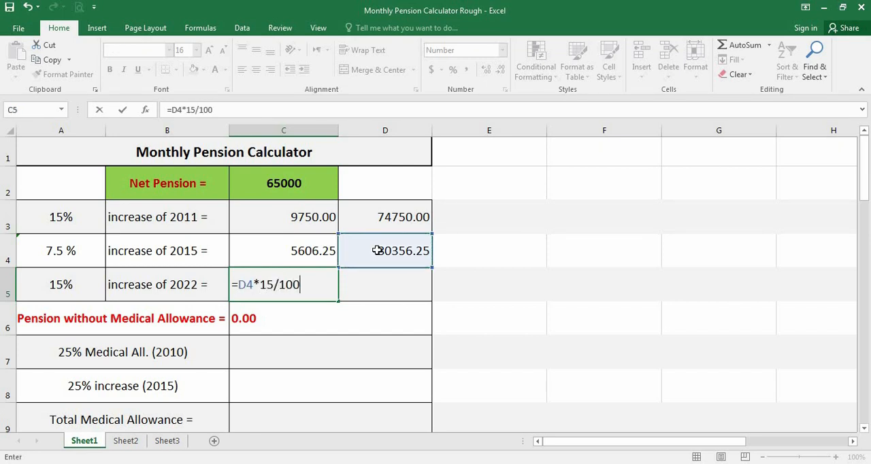
key("Return")
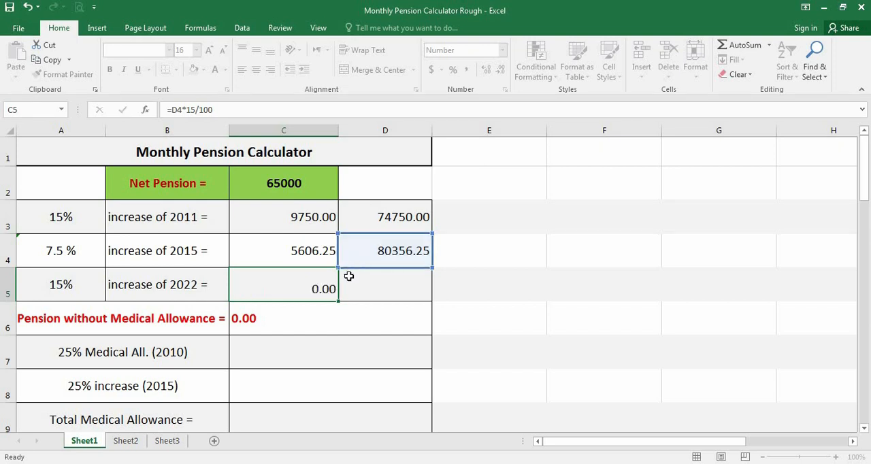
left_click(302, 289)
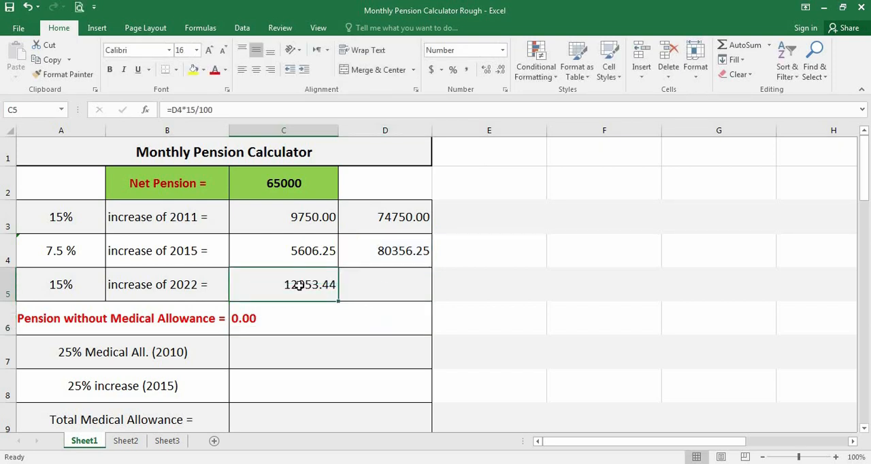
Add the 2015 running total and the 2022 increase in D5 with the formula =D4+C5.
left_click(370, 252)
left_click(375, 287)
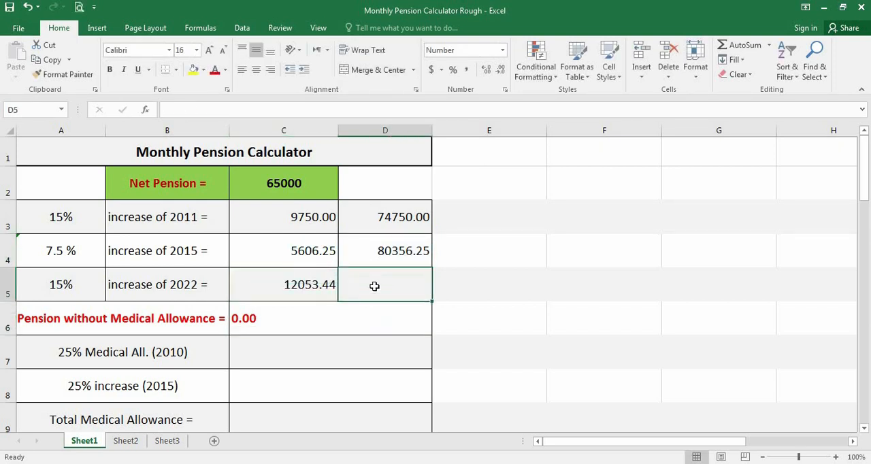
type("=")
left_click(386, 251)
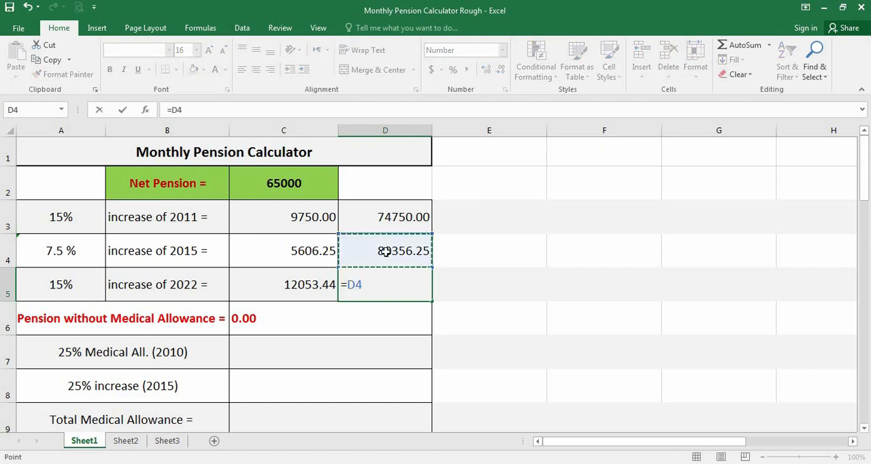
type("+")
left_click(311, 297)
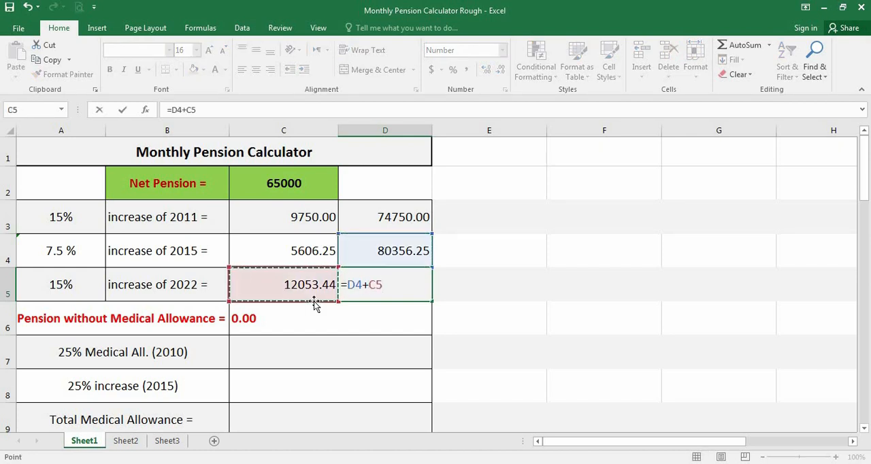
key("Return")
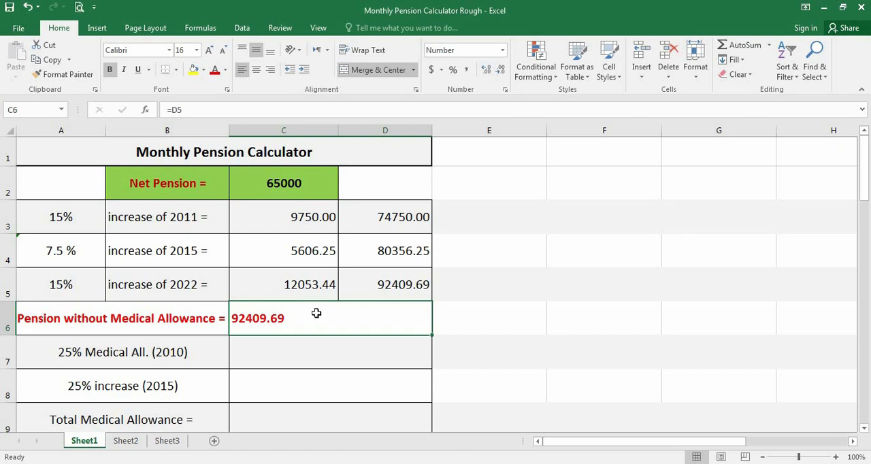
Review the running total in D5, the net pension in C2, the pension without medical allowance in C6 and the remaining allowance rows.
left_click(369, 285)
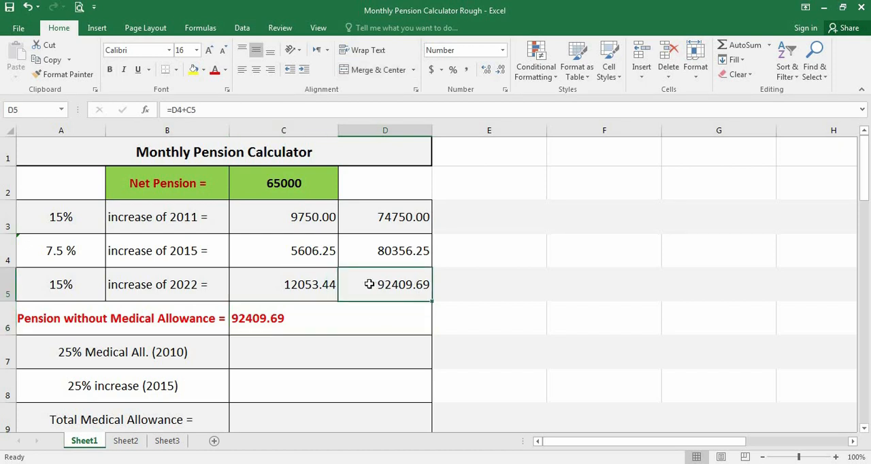
left_click(321, 320)
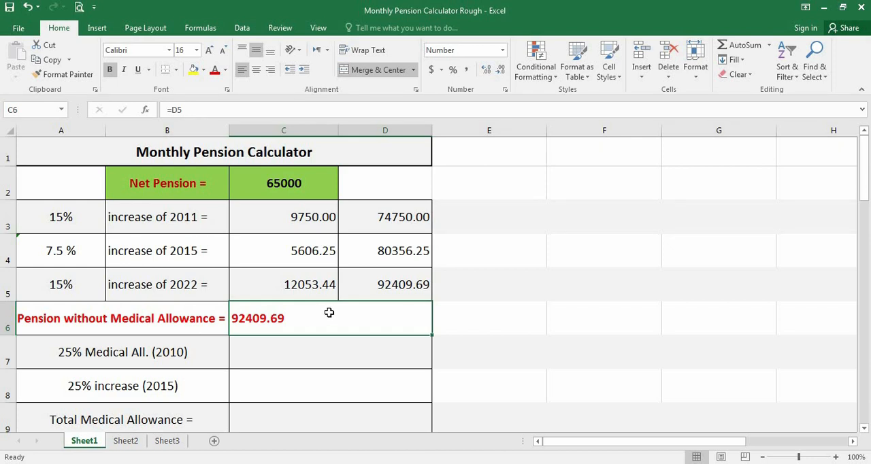
left_click(269, 184)
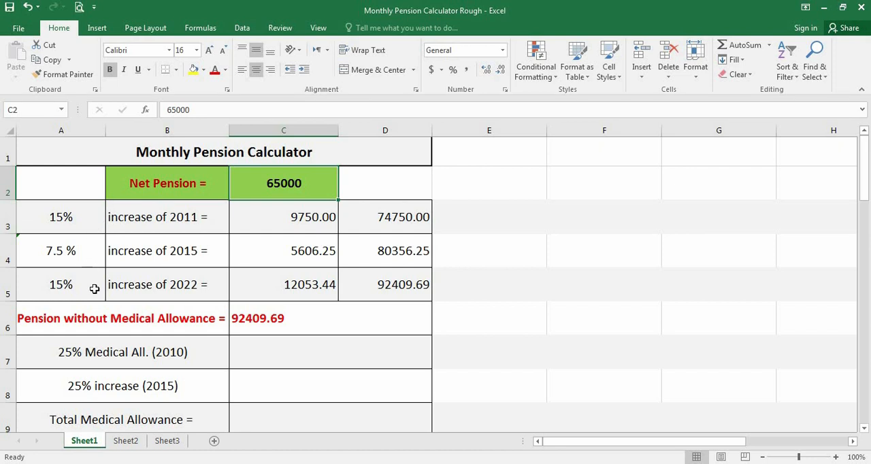
key("Down")
left_click(293, 310)
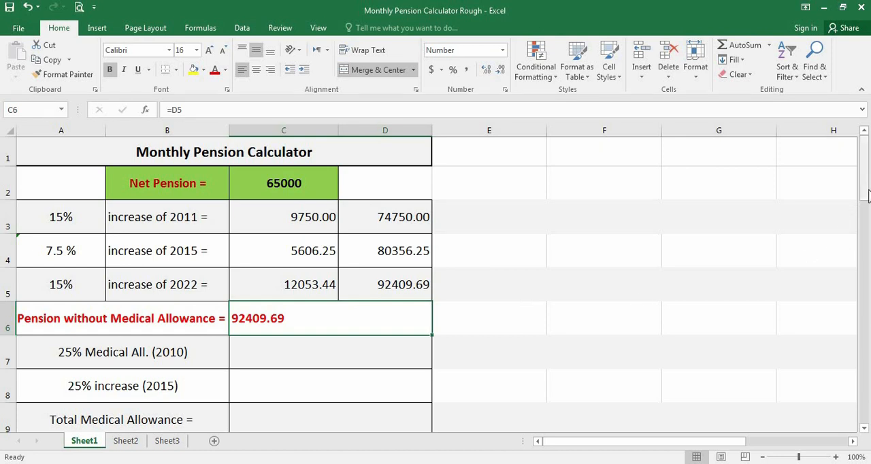
left_click_drag(866, 194, 868, 214)
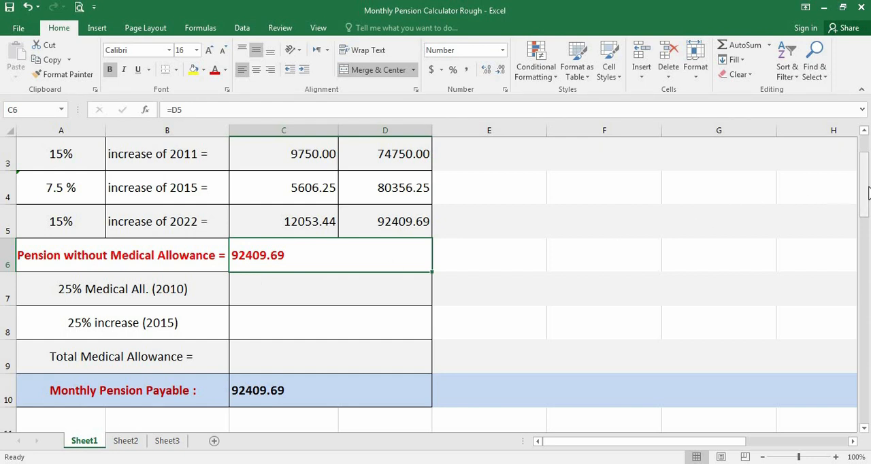
left_click_drag(866, 193, 865, 174)
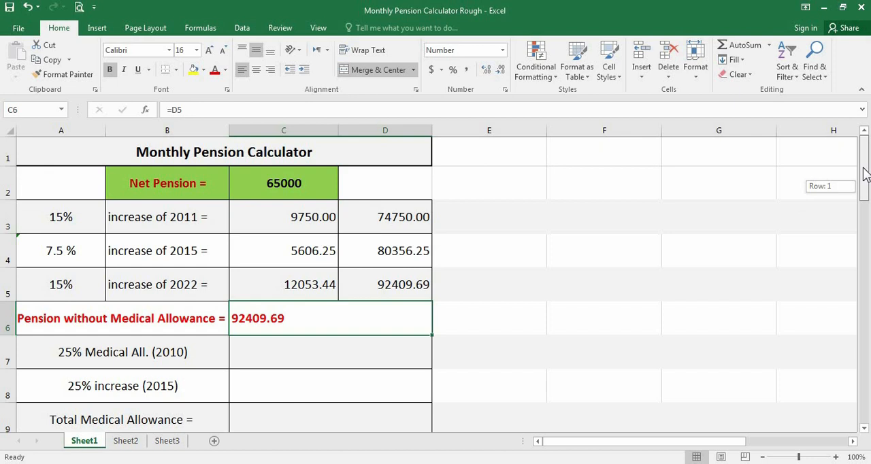
left_click(294, 185)
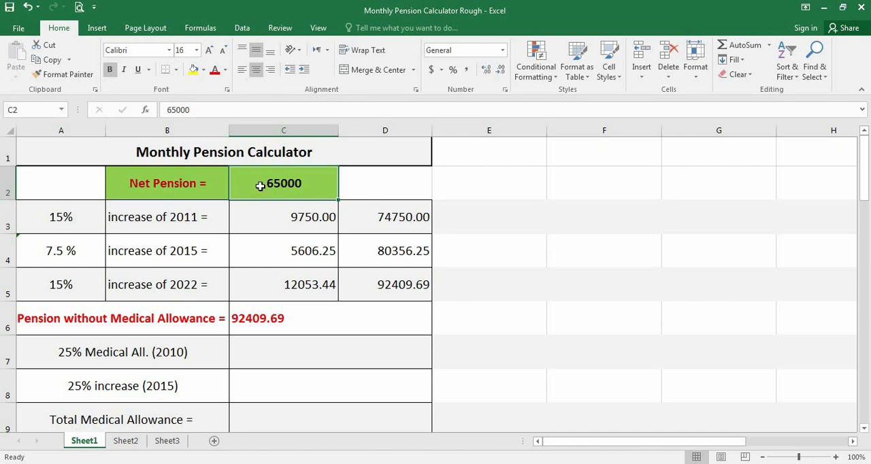
left_click(256, 356)
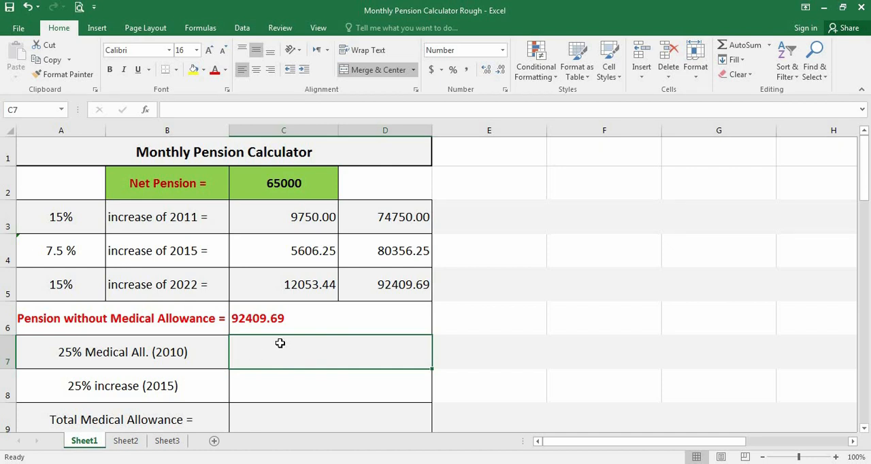
left_click(319, 326)
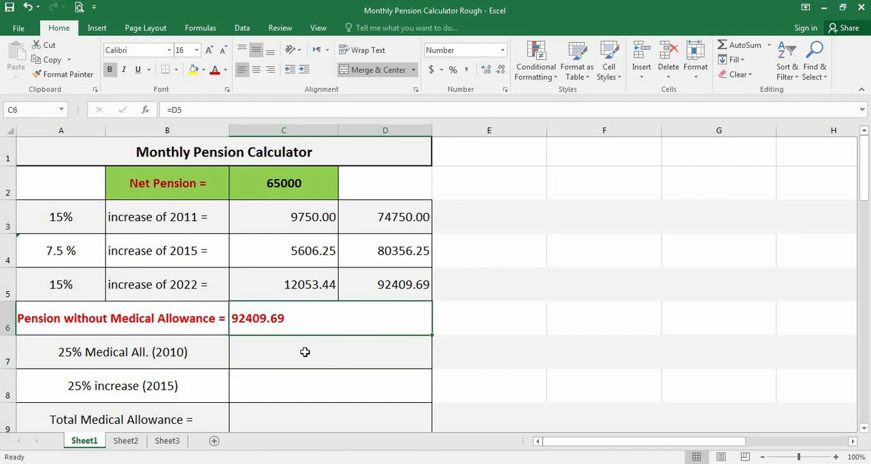
left_click(305, 353)
left_click(278, 326)
left_click(280, 345)
left_click(262, 319)
Calculate the 25% medical allowance of 2010 from the net pension in C7 with the formula =C2*25/100.
left_click(267, 352)
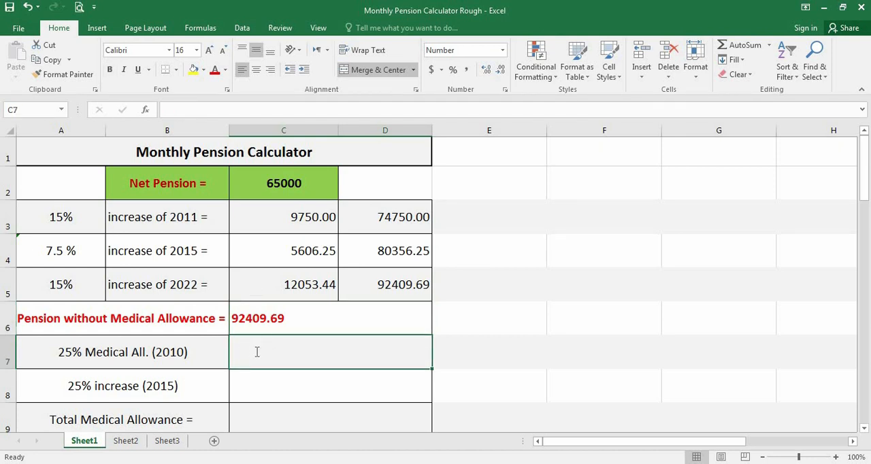
type("=")
left_click(259, 188)
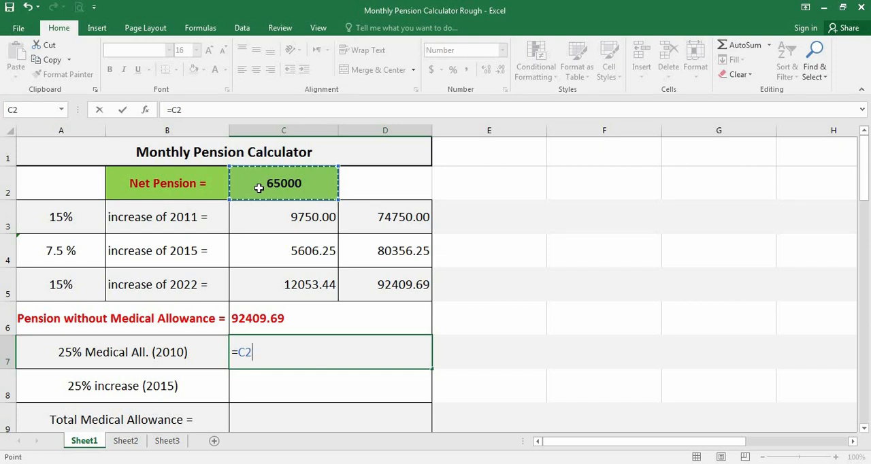
type("*")
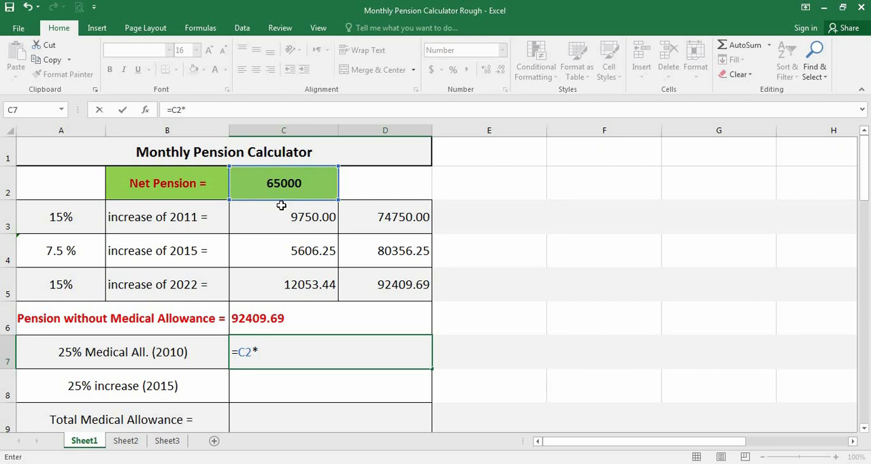
type("25/100")
key("Return")
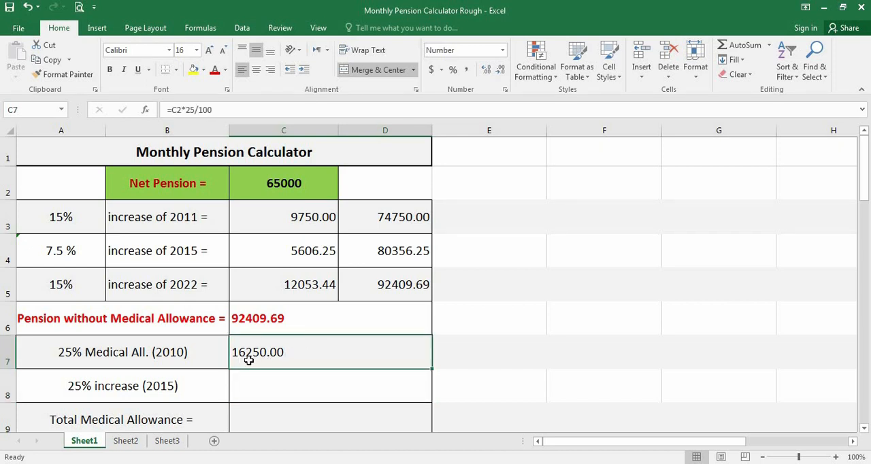
Calculate the 25% increase of 2015 on the medical allowance in C8 with the formula =C7*25/100.
scroll(249, 361, "down", 1)
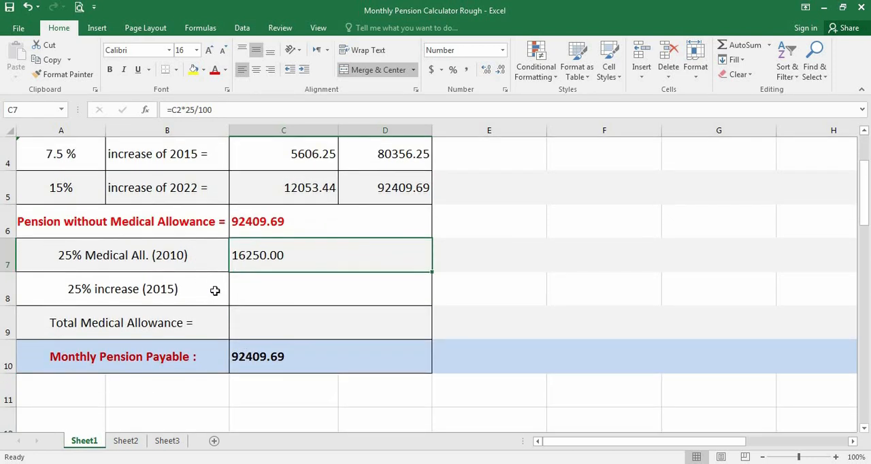
left_click(261, 294)
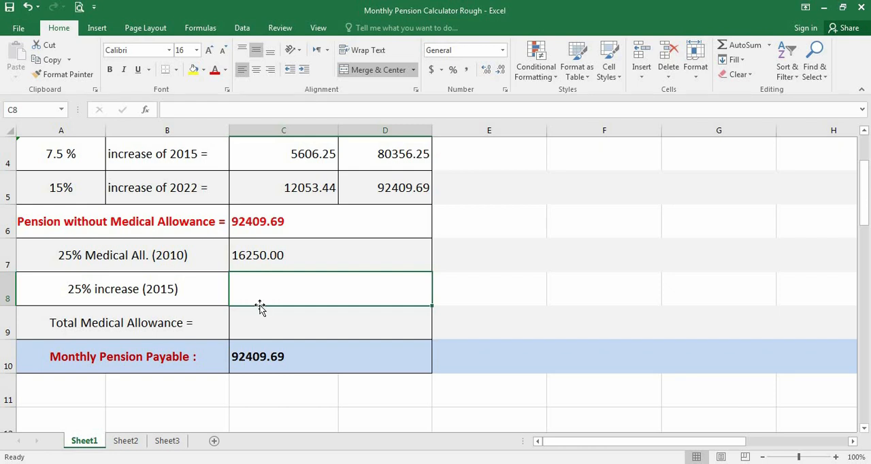
left_click(258, 259)
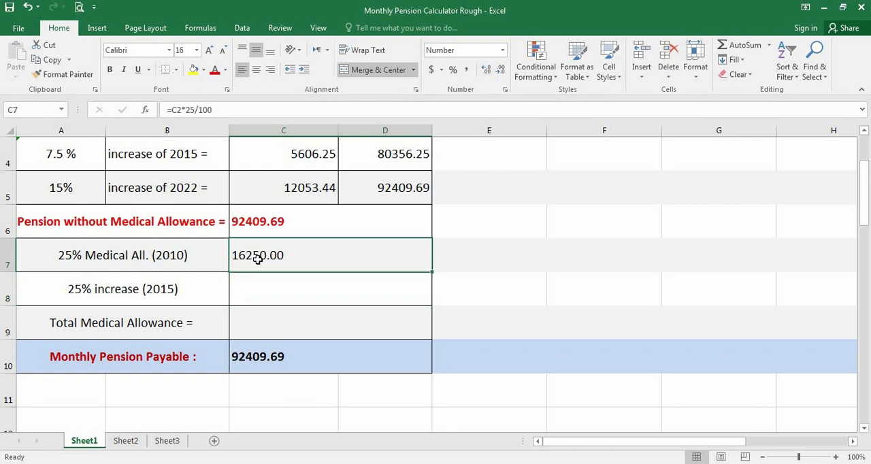
left_click(256, 293)
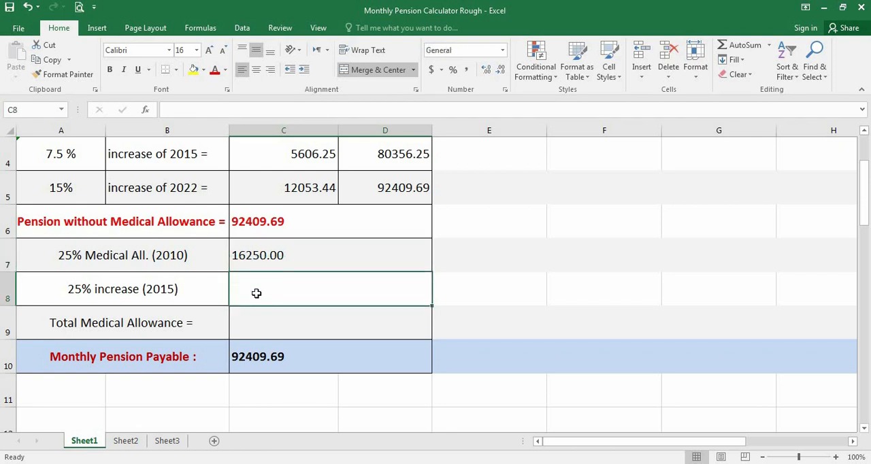
type("=")
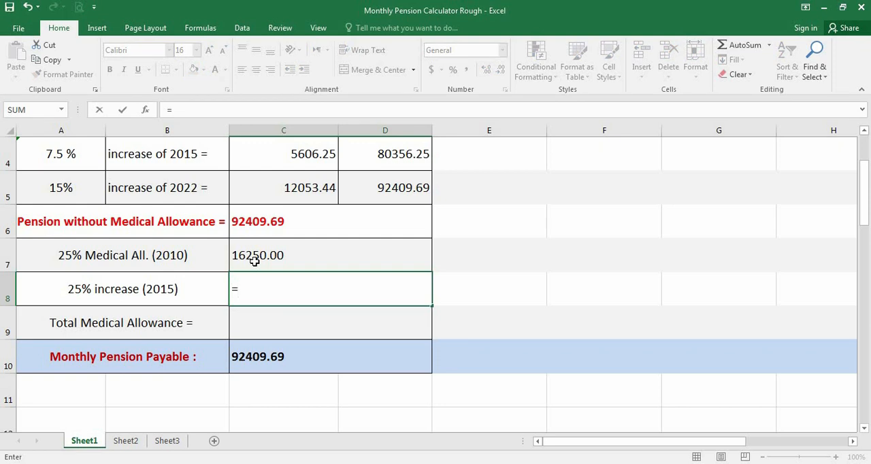
left_click(254, 260)
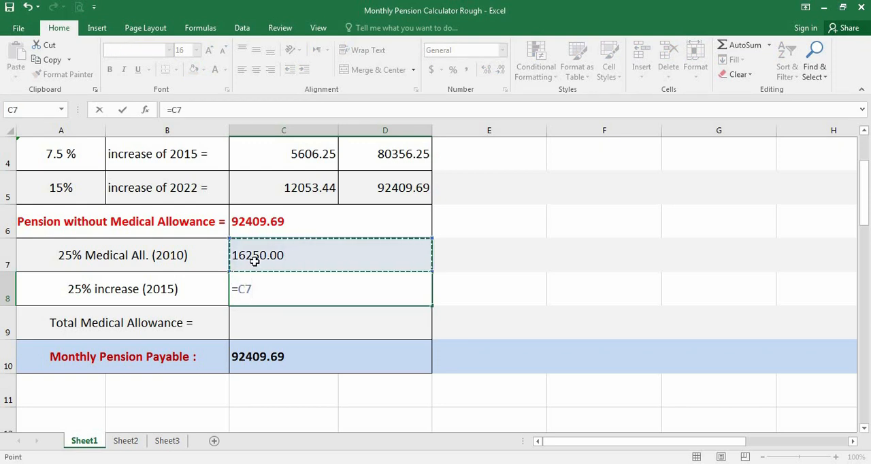
type("*25")
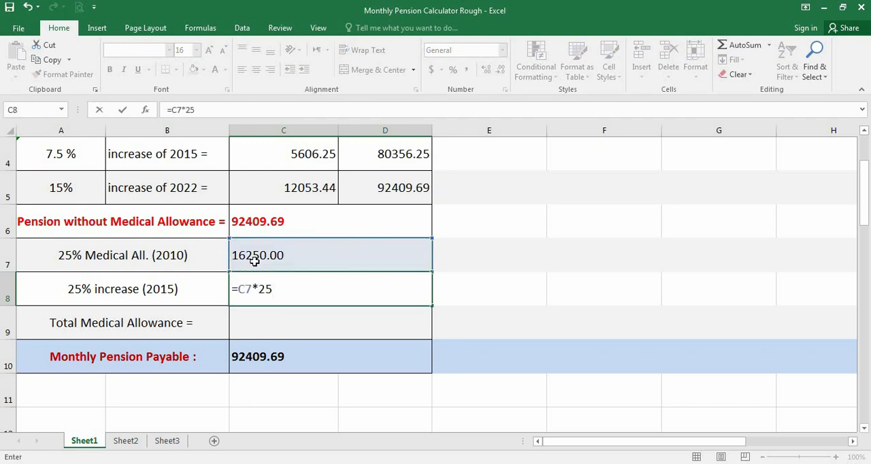
type("/100")
key("Return")
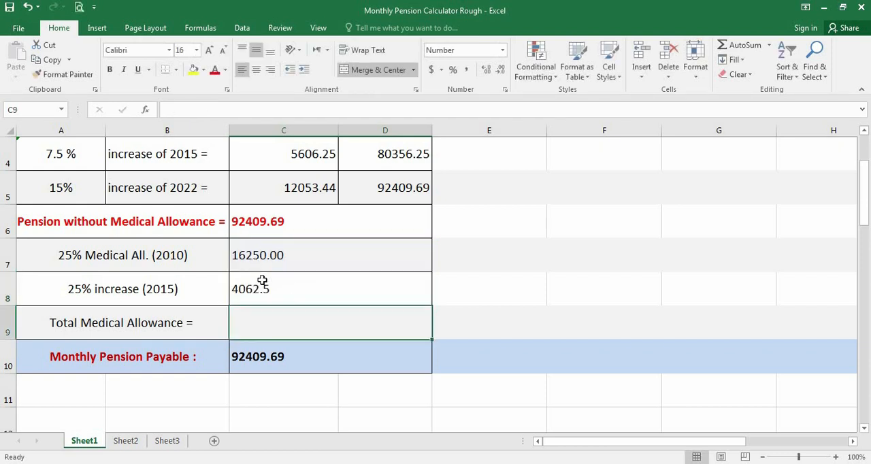
Add the 2010 medical allowance and its 2015 increase as the total medical allowance in C9 with the formula =C7+C8.
left_click(253, 298)
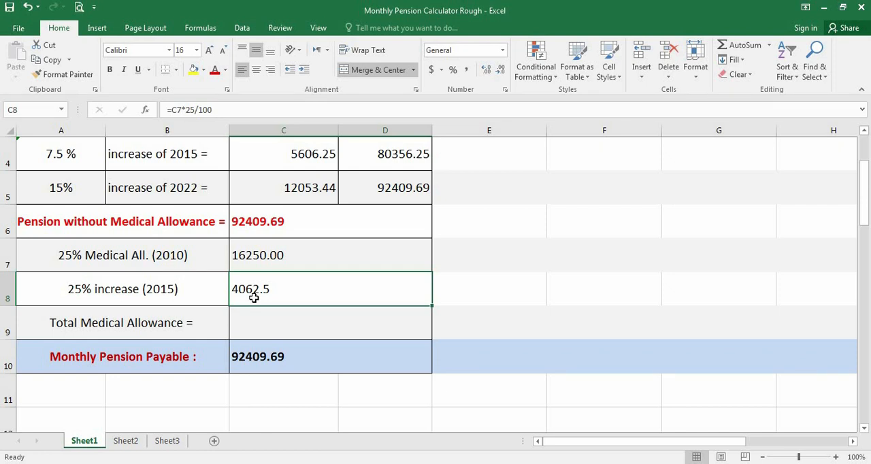
left_click(259, 253)
left_click(291, 287)
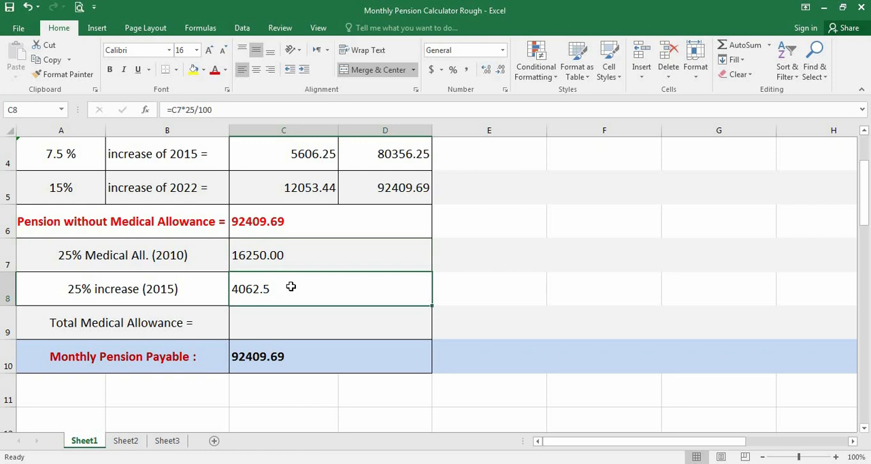
left_click(273, 327)
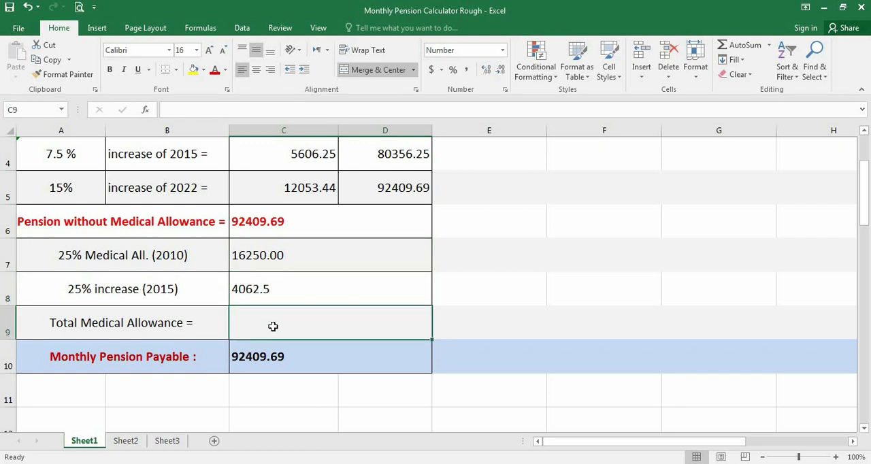
type("=")
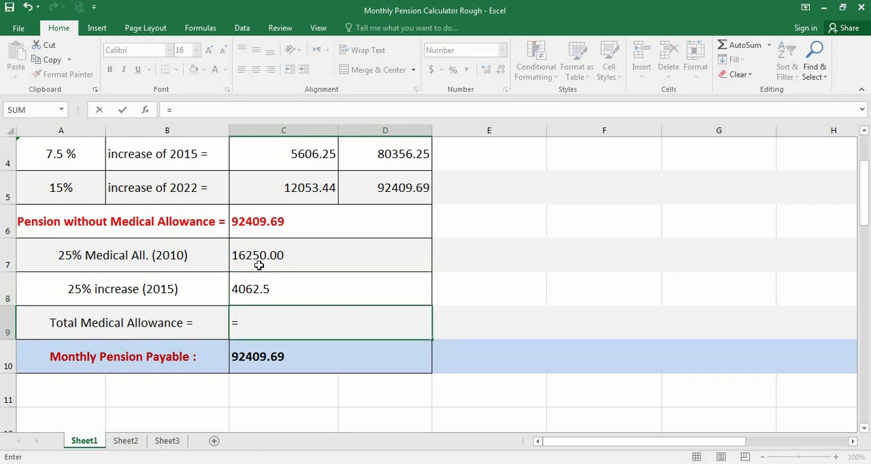
left_click(258, 257)
type("+")
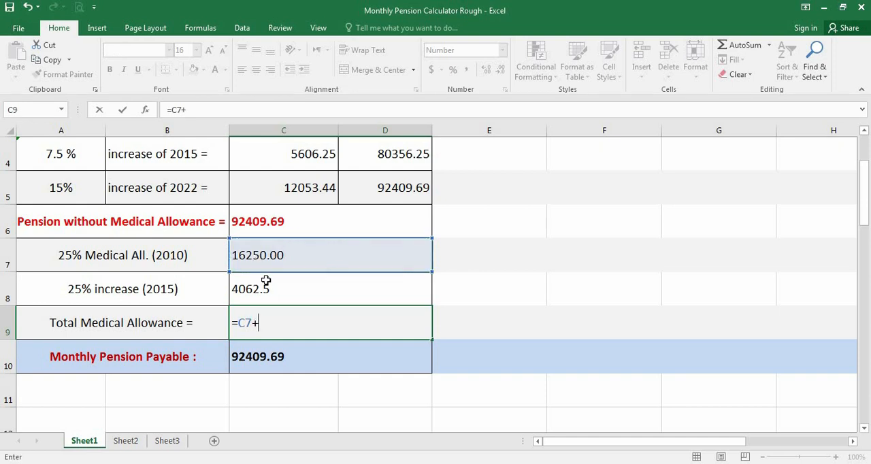
left_click(273, 302)
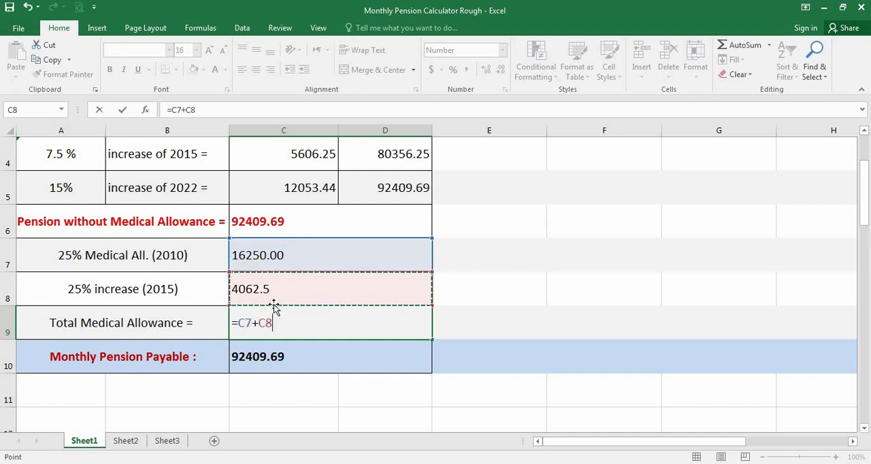
key("Return")
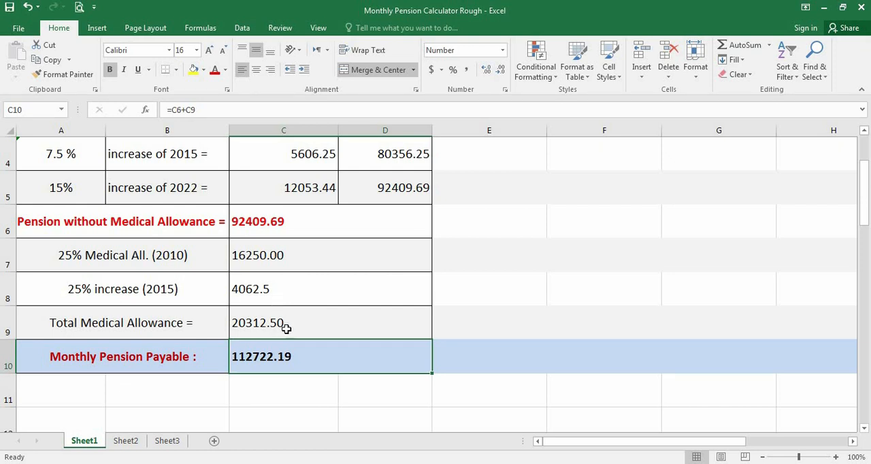
Review the total medical allowance in C9, the pension without medical allowance in C6 and the monthly pension payable in C10.
left_click(285, 330)
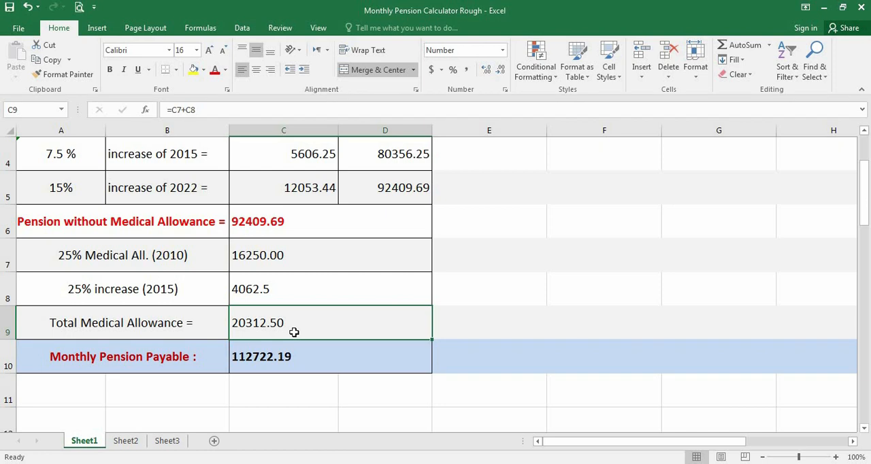
left_click(165, 364)
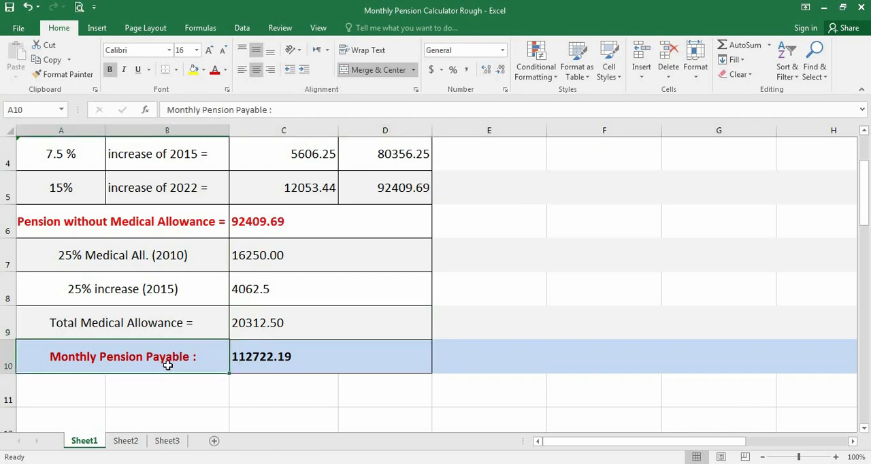
left_click(289, 220)
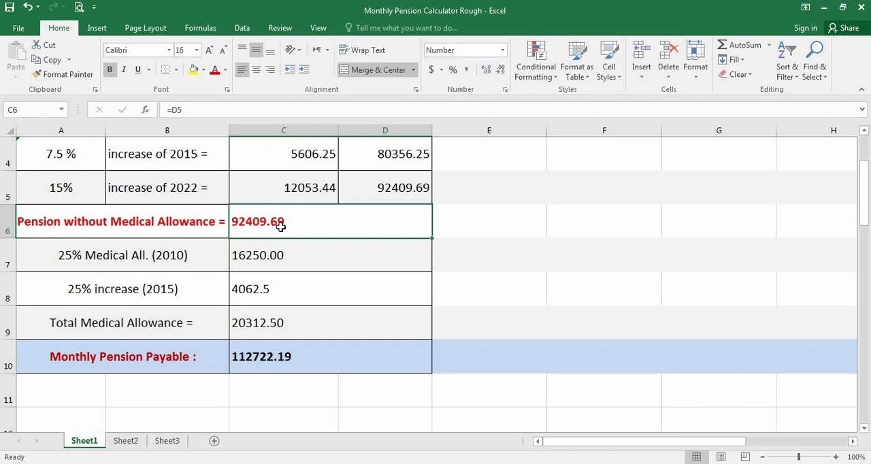
left_click(292, 330)
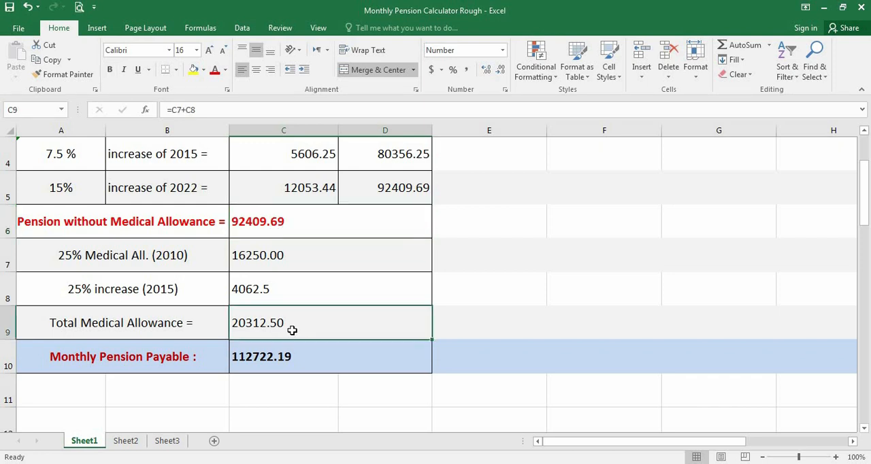
left_click(307, 363)
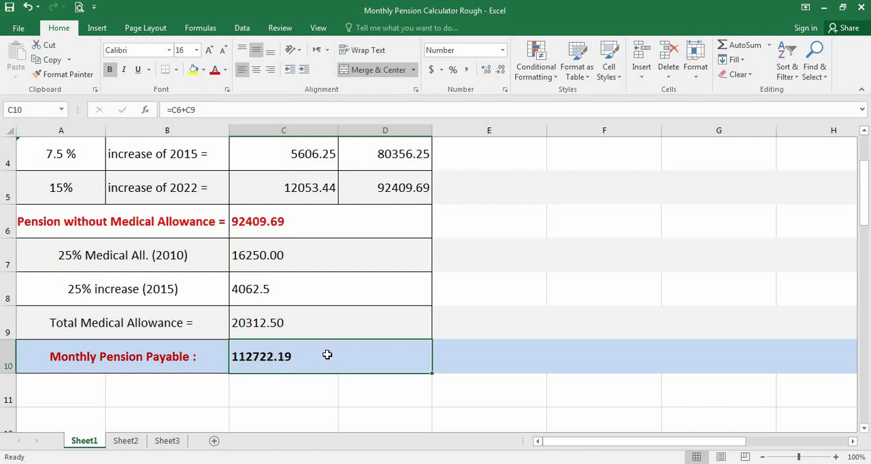
Change the net pension in C2 to 40000 to test the calculator.
scroll(327, 356, "up", 1)
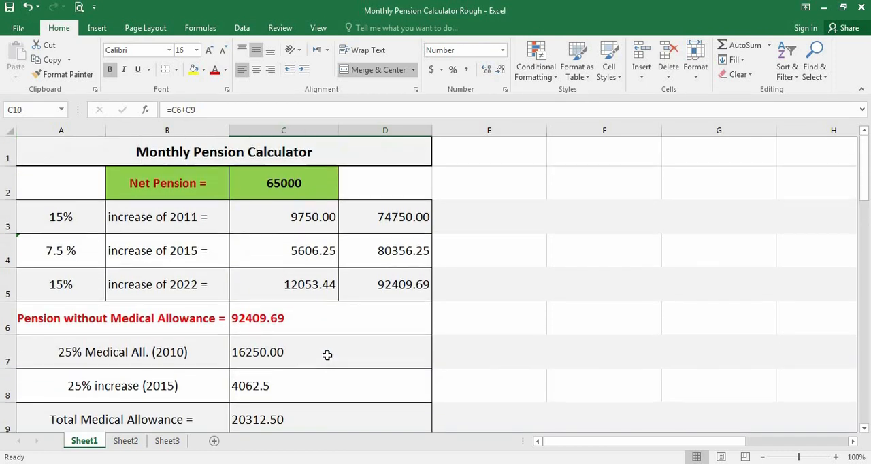
left_click(252, 183)
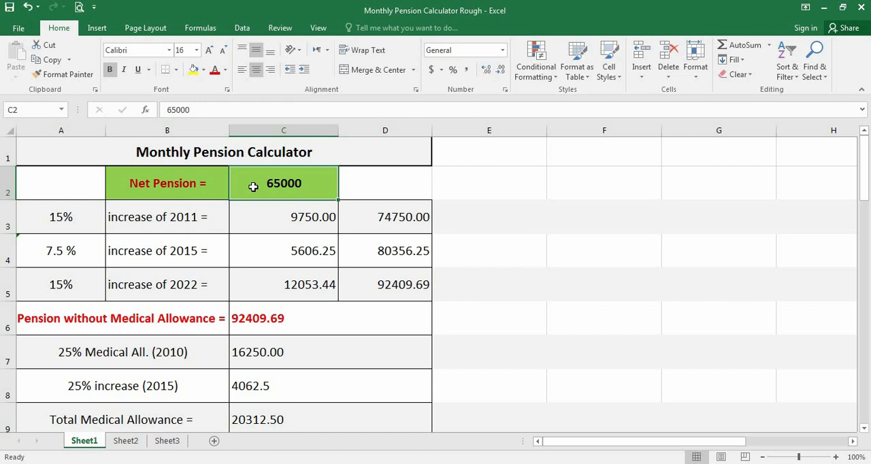
type("40000")
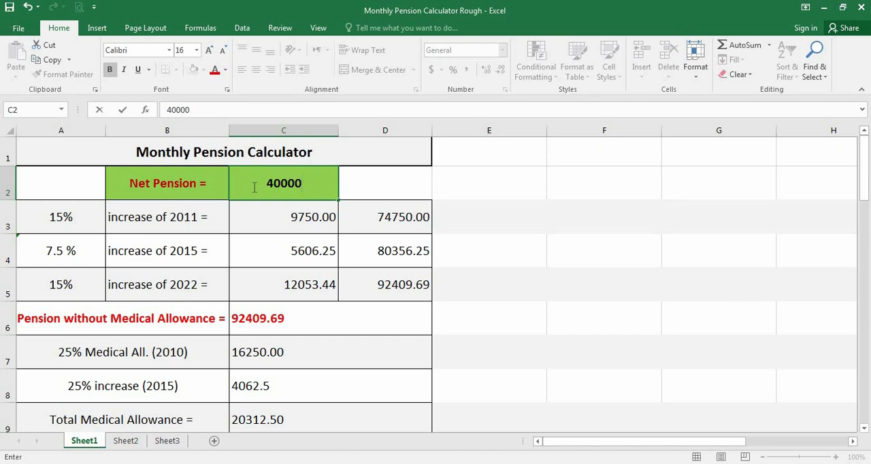
key("Return")
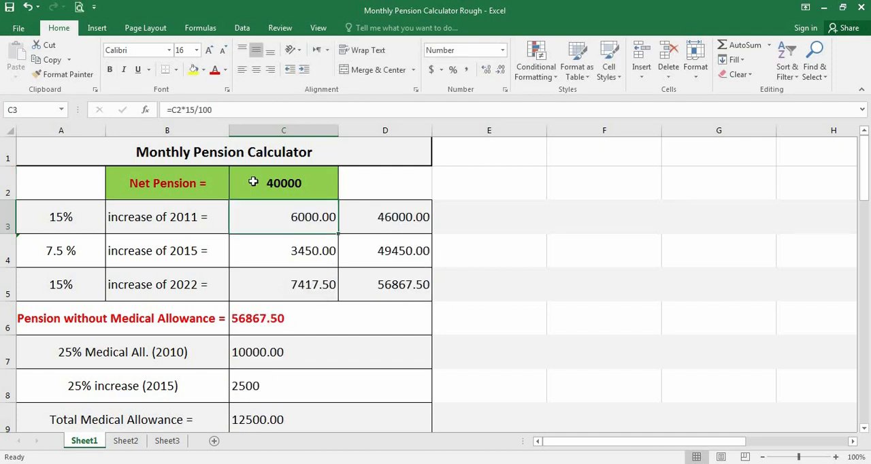
Check the recalculated increases, pension without medical allowance, total medical allowance and monthly pension payable throughout the calculator.
scroll(253, 188, "down", 1)
scroll(254, 191, "up", 1)
scroll(248, 202, "down", 1)
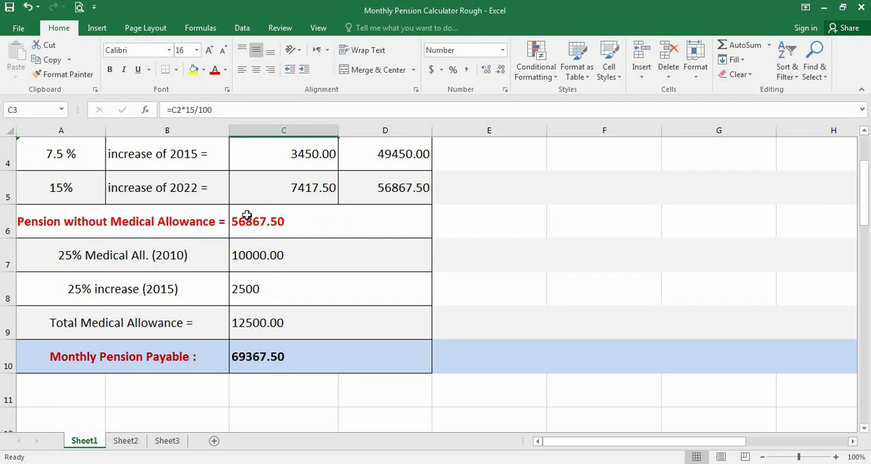
left_click(247, 215)
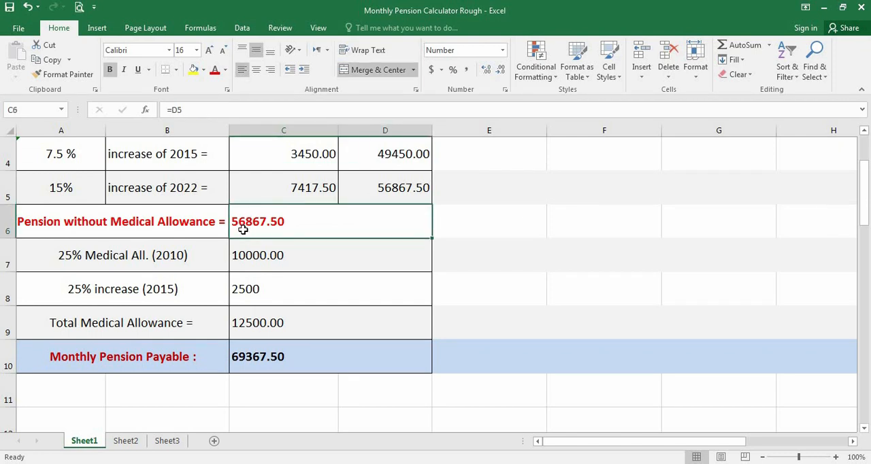
left_click(257, 331)
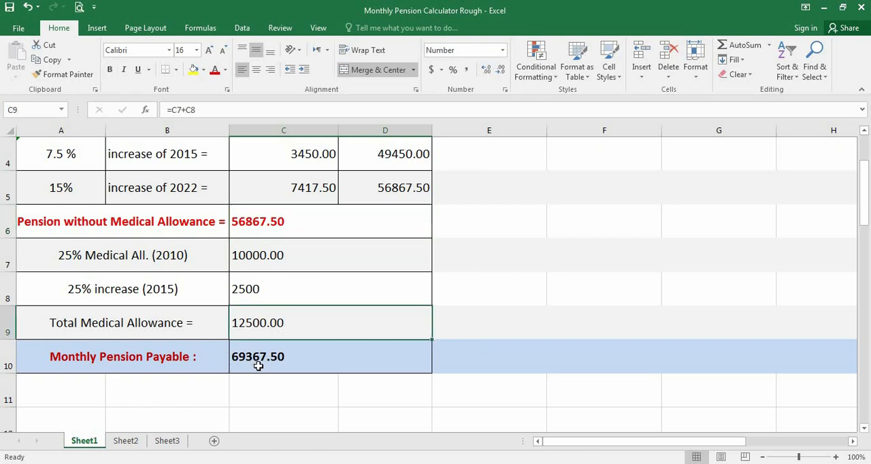
left_click(294, 356)
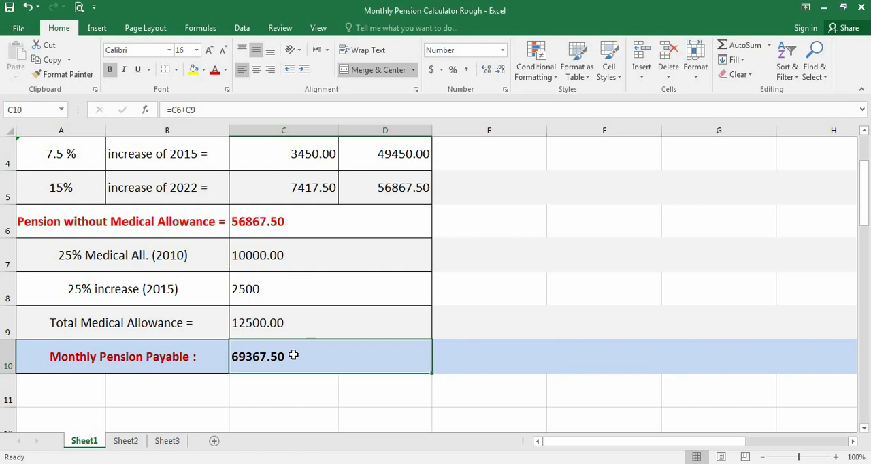
scroll(293, 354, "up", 1)
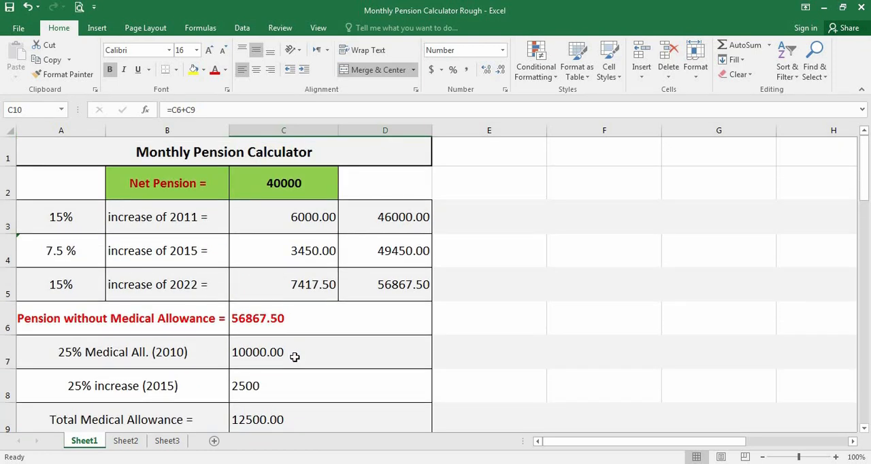
scroll(294, 357, "down", 1)
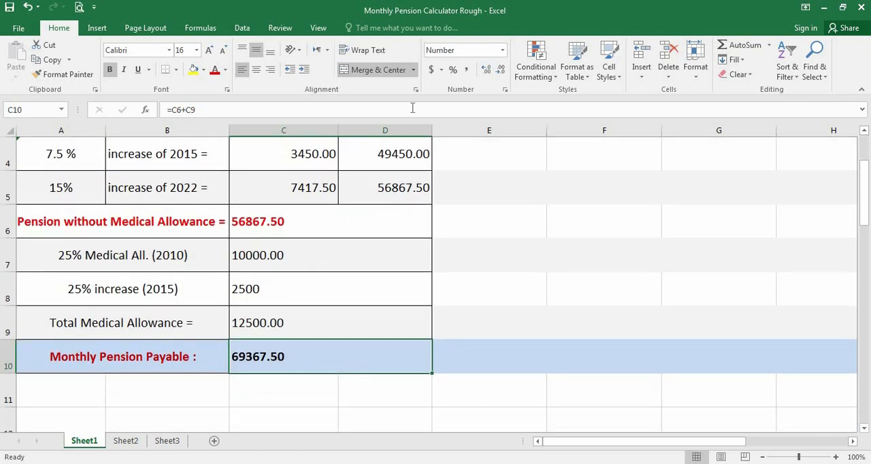
scroll(386, 166, "up", 1)
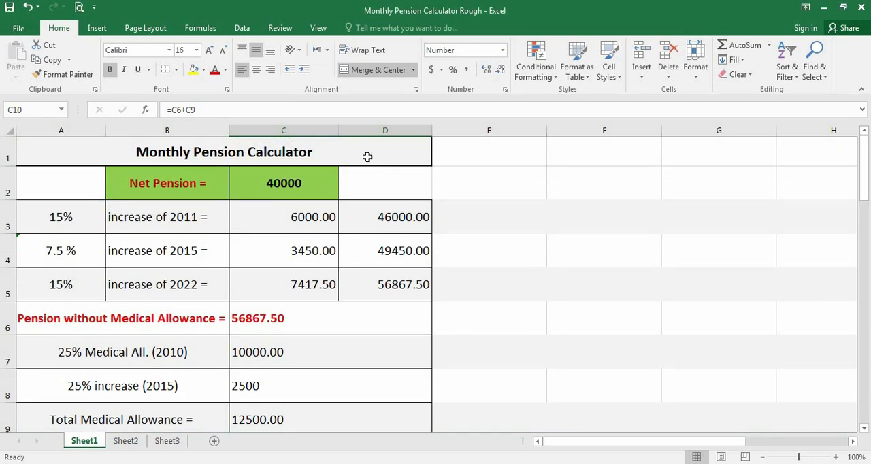
left_click(368, 157)
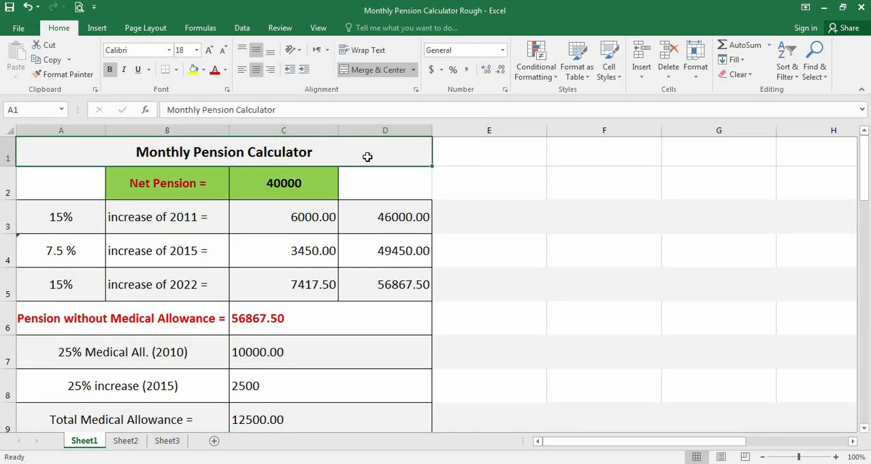